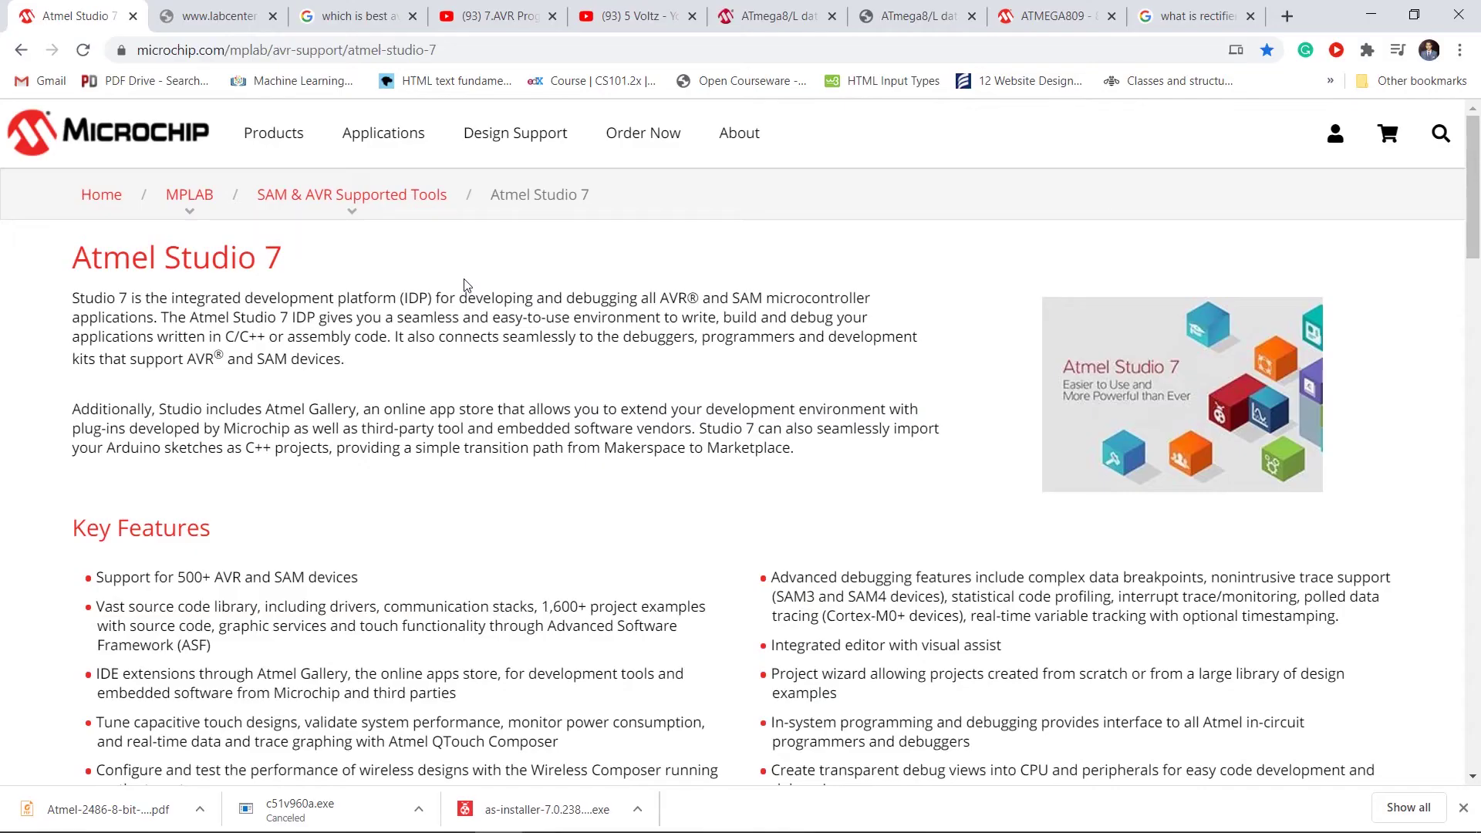
- Examine the Atmel Studio 7.0 download entries on the Microchip page, comparing the web installer with the offline installer and its size
{"action": "triple_click", "coordinate": [149, 261]}
{"action": "left_click", "coordinate": [362, 266]}
{"action": "scroll", "coordinate": [363, 347], "scroll_direction": "down", "scroll_amount": 10}
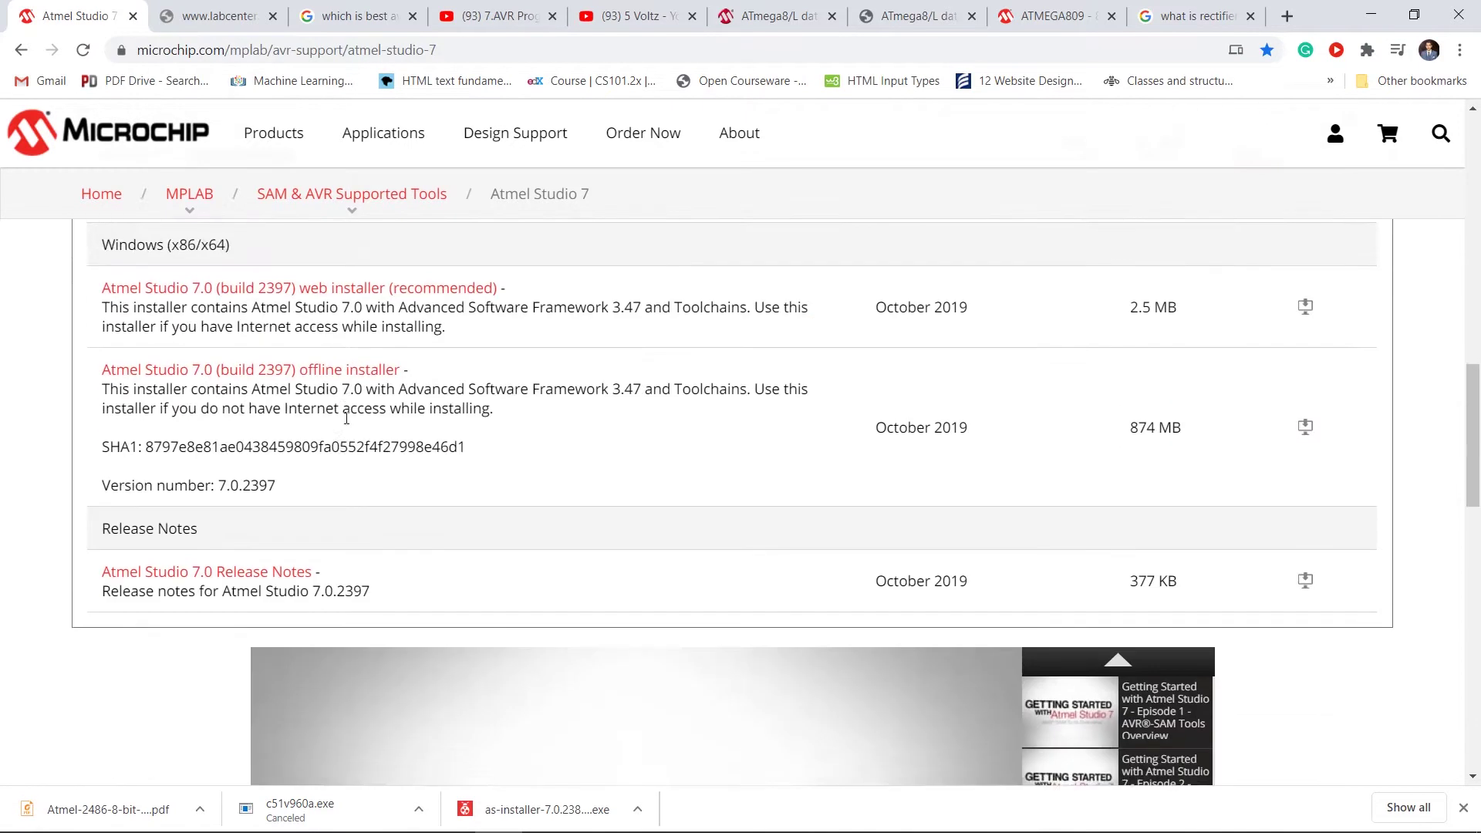
{"action": "scroll", "coordinate": [347, 417], "scroll_direction": "up", "scroll_amount": 1}
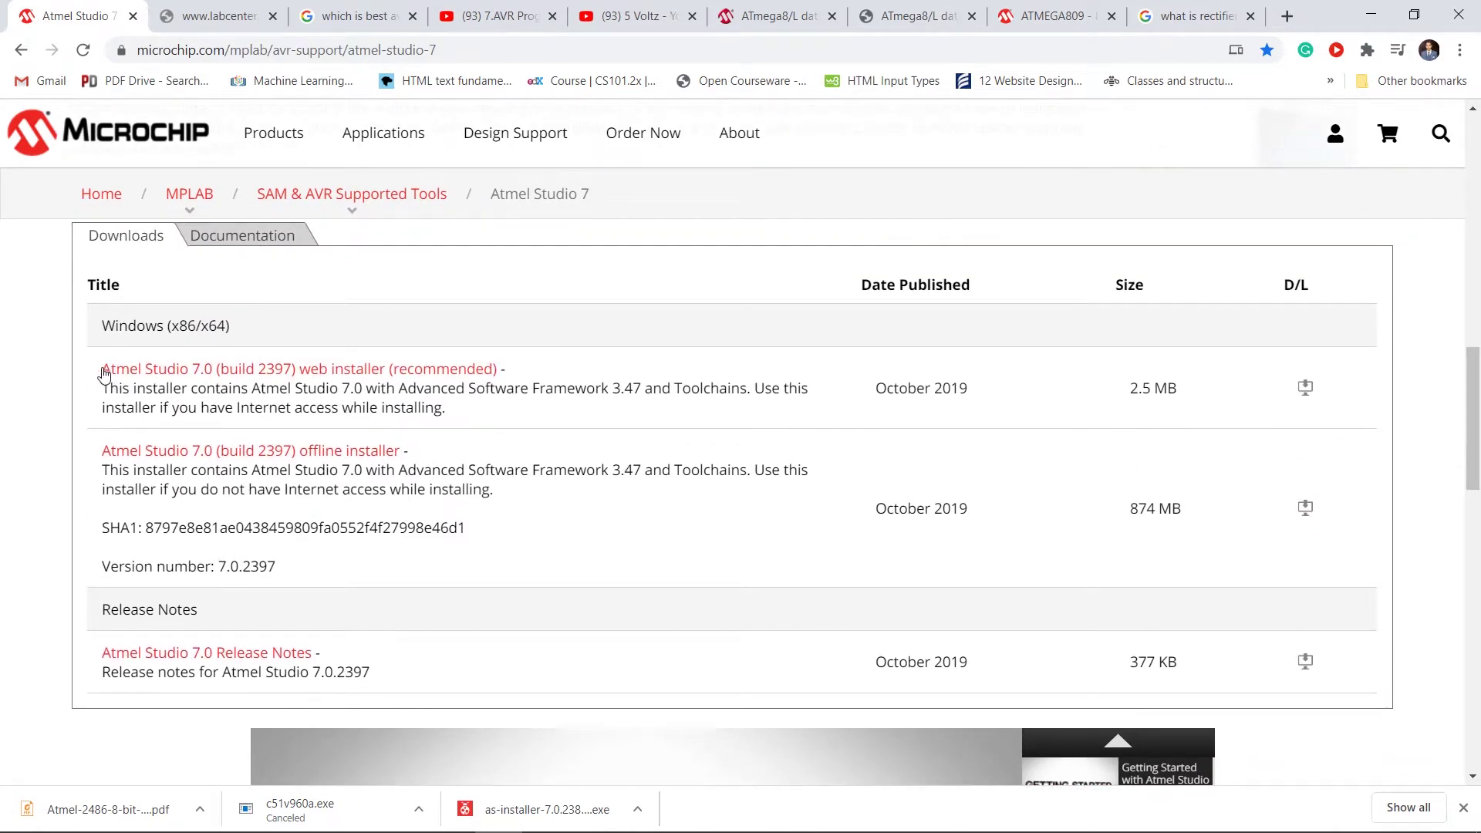
{"action": "left_click_drag", "start_coordinate": [85, 357], "coordinate": [511, 376]}
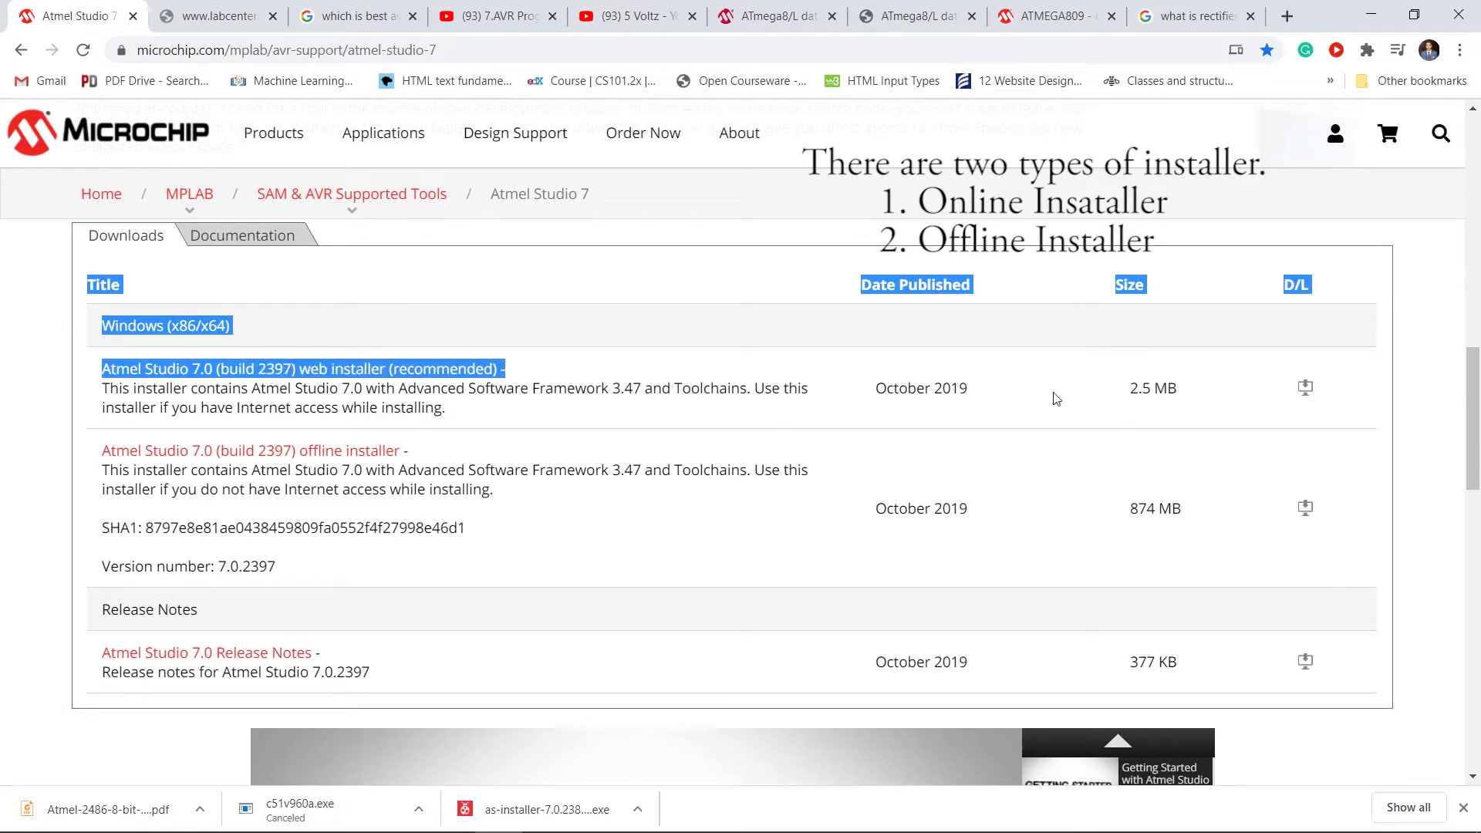
{"action": "left_click", "coordinate": [531, 434]}
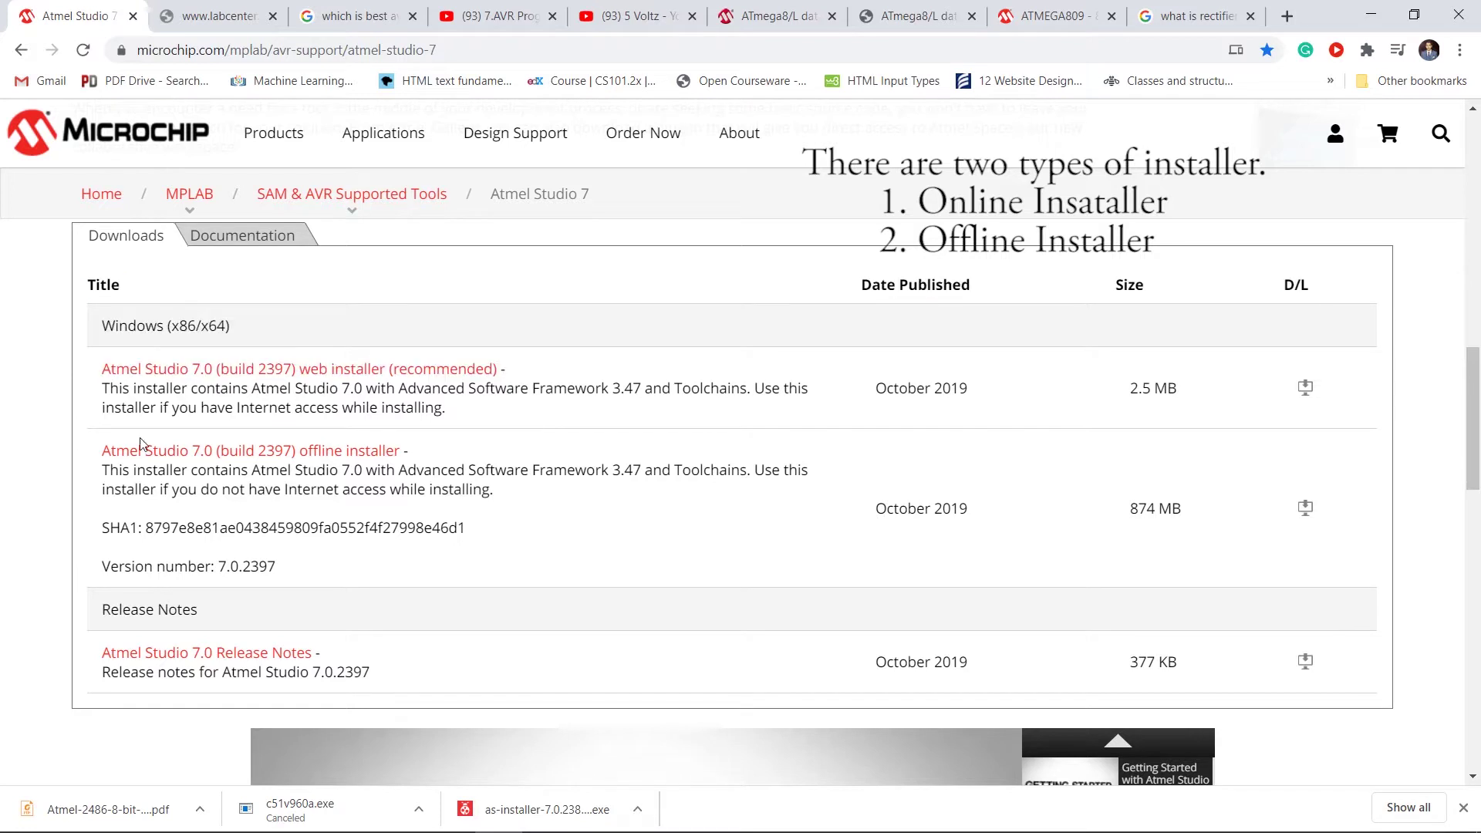
{"action": "left_click_drag", "start_coordinate": [84, 444], "coordinate": [454, 461]}
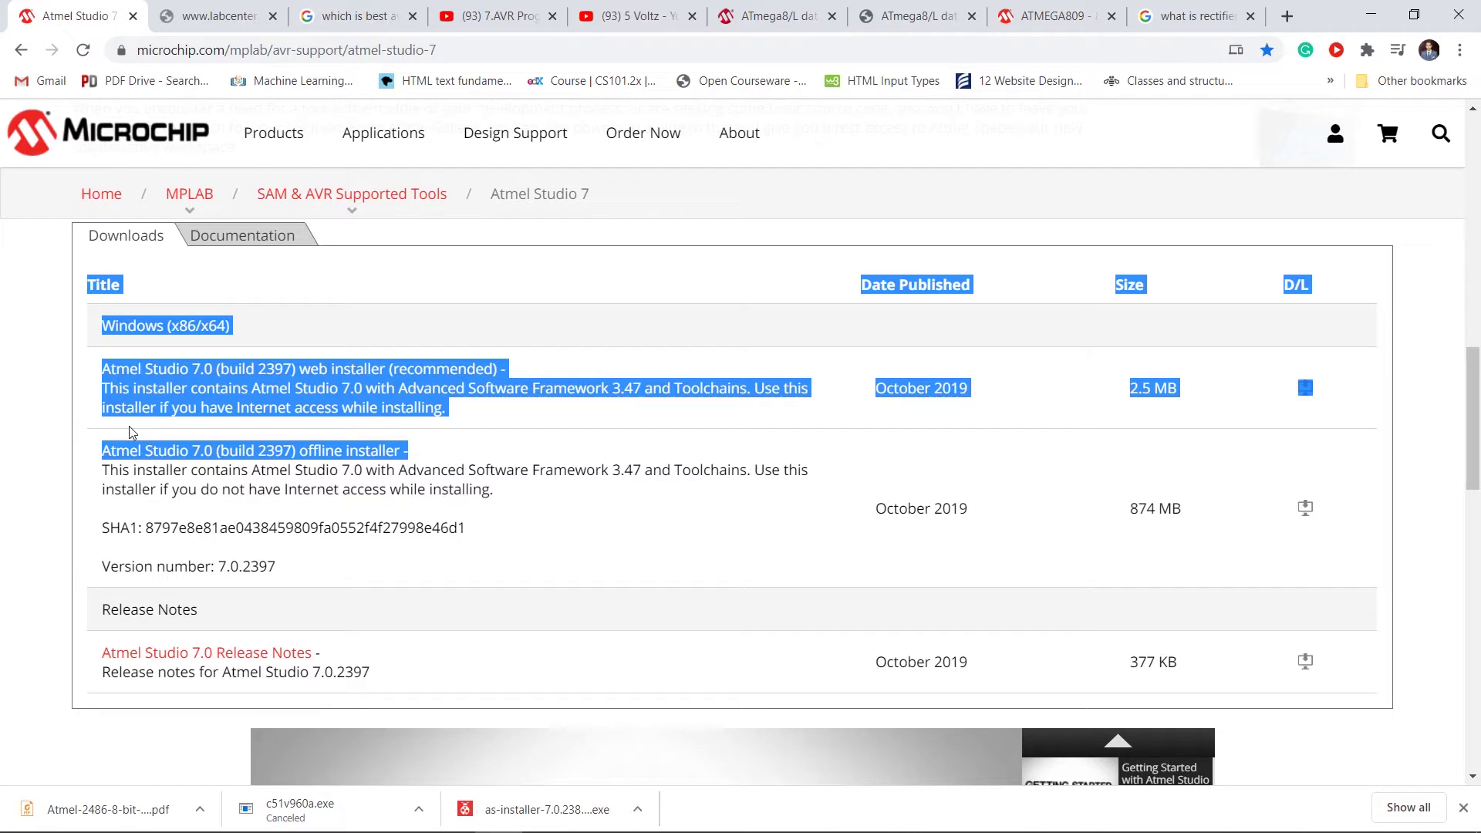
{"action": "left_click", "coordinate": [43, 477]}
{"action": "left_click_drag", "start_coordinate": [87, 463], "coordinate": [449, 440]}
{"action": "left_click", "coordinate": [449, 442]}
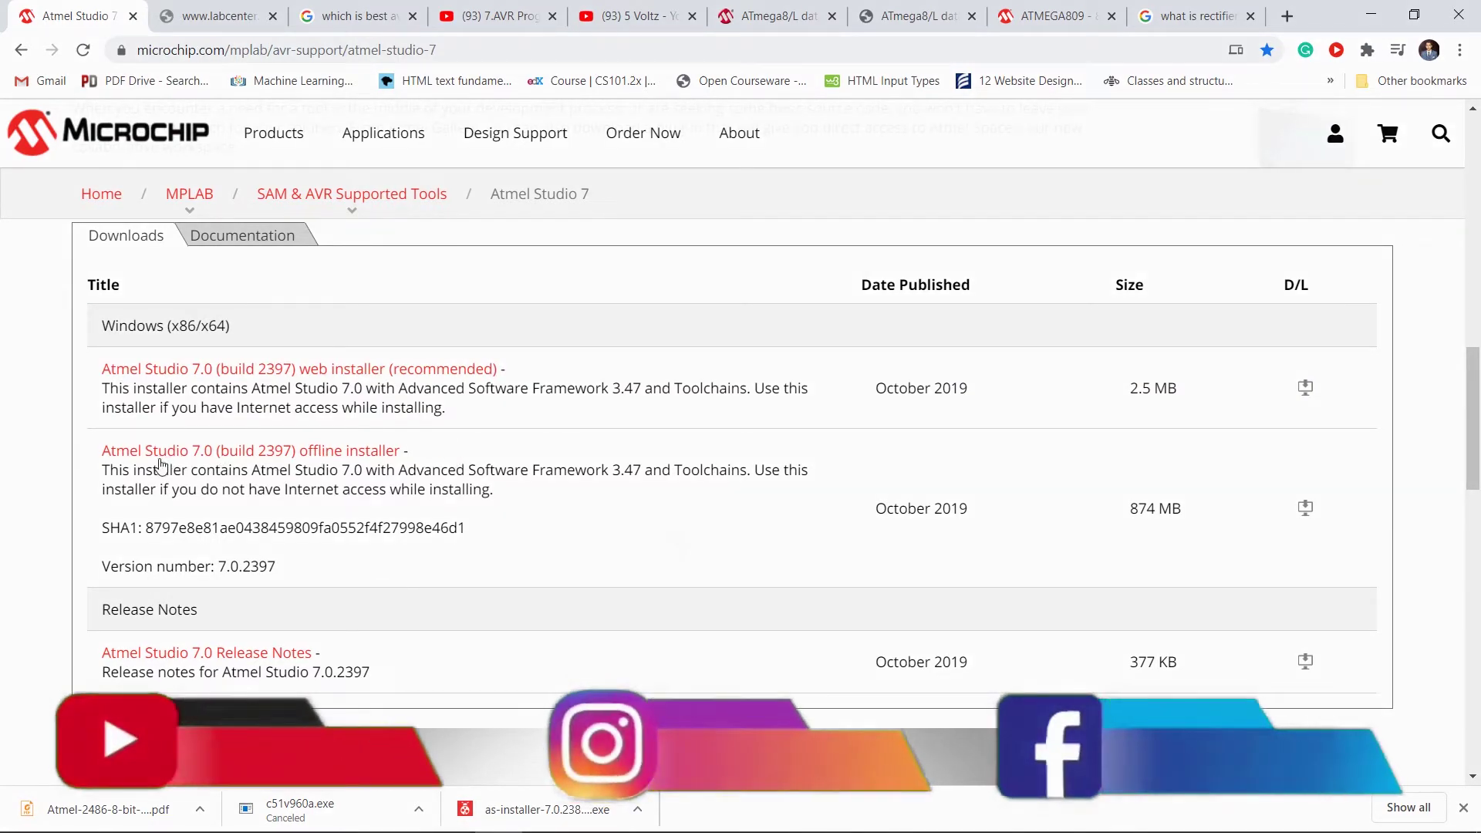
{"action": "triple_click", "coordinate": [1203, 513]}
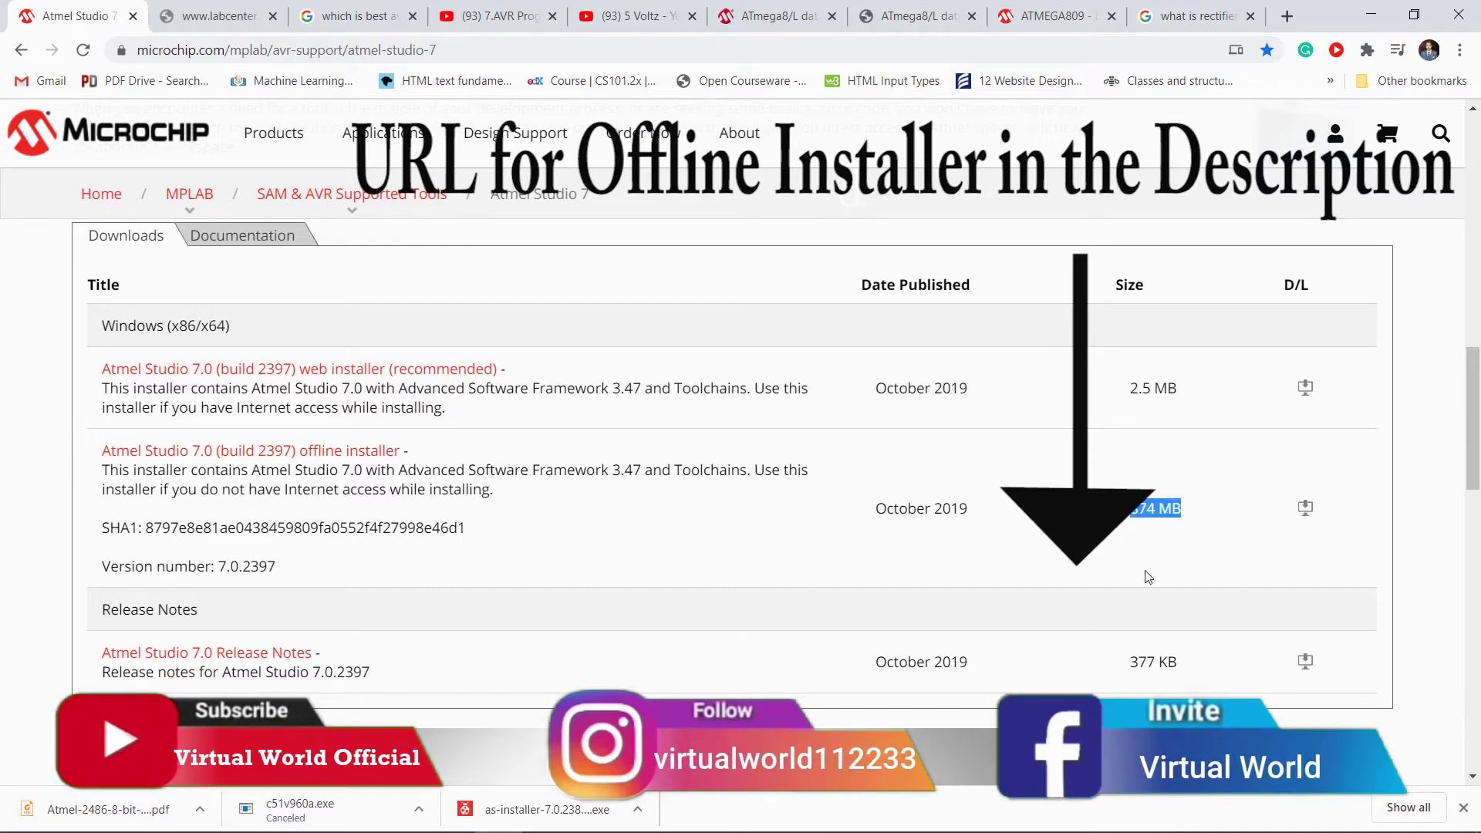
{"action": "scroll", "coordinate": [1142, 575], "scroll_direction": "down", "scroll_amount": 4}
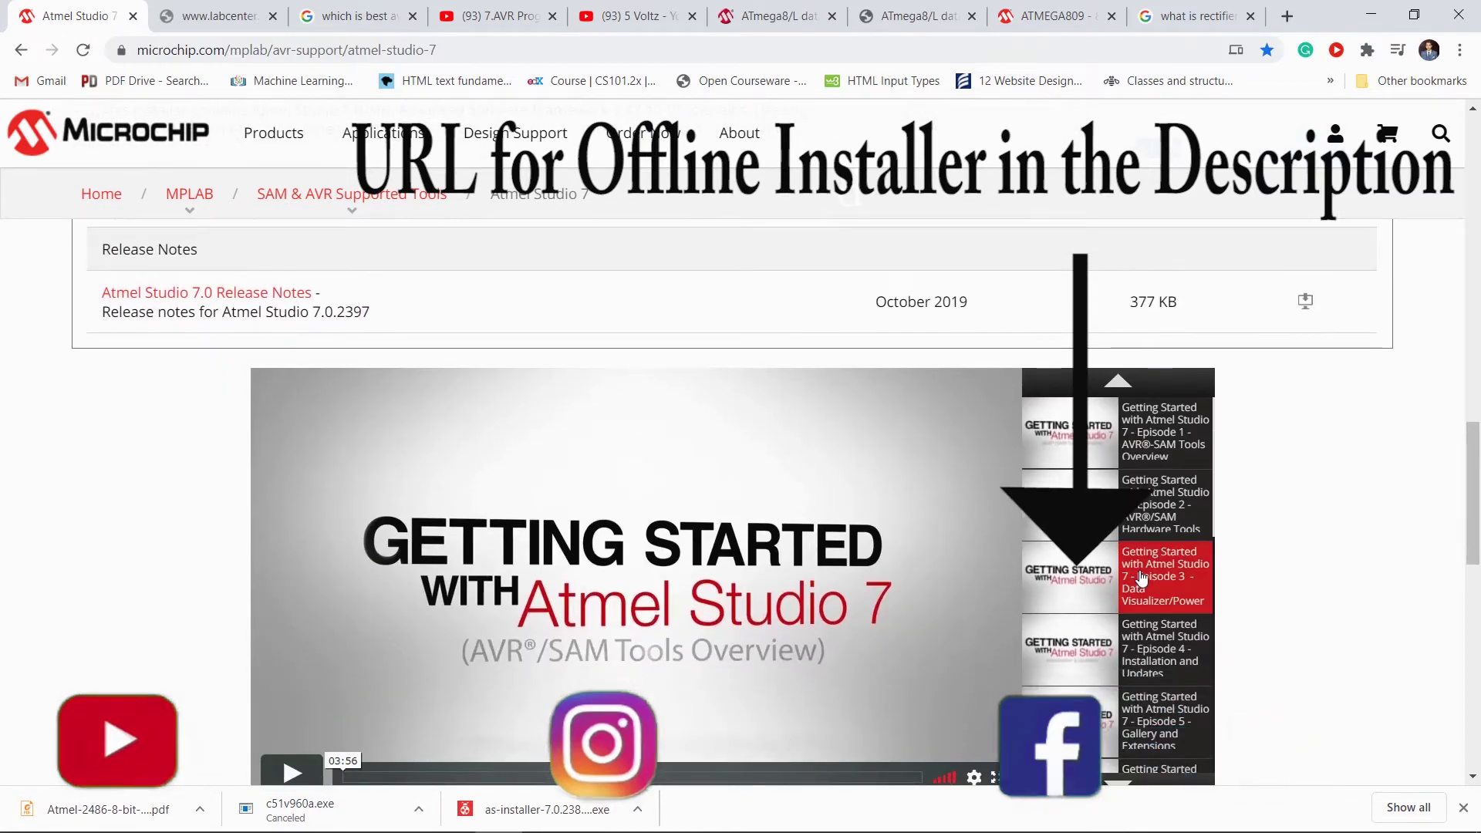
{"action": "scroll", "coordinate": [539, 433], "scroll_direction": "up", "scroll_amount": 5}
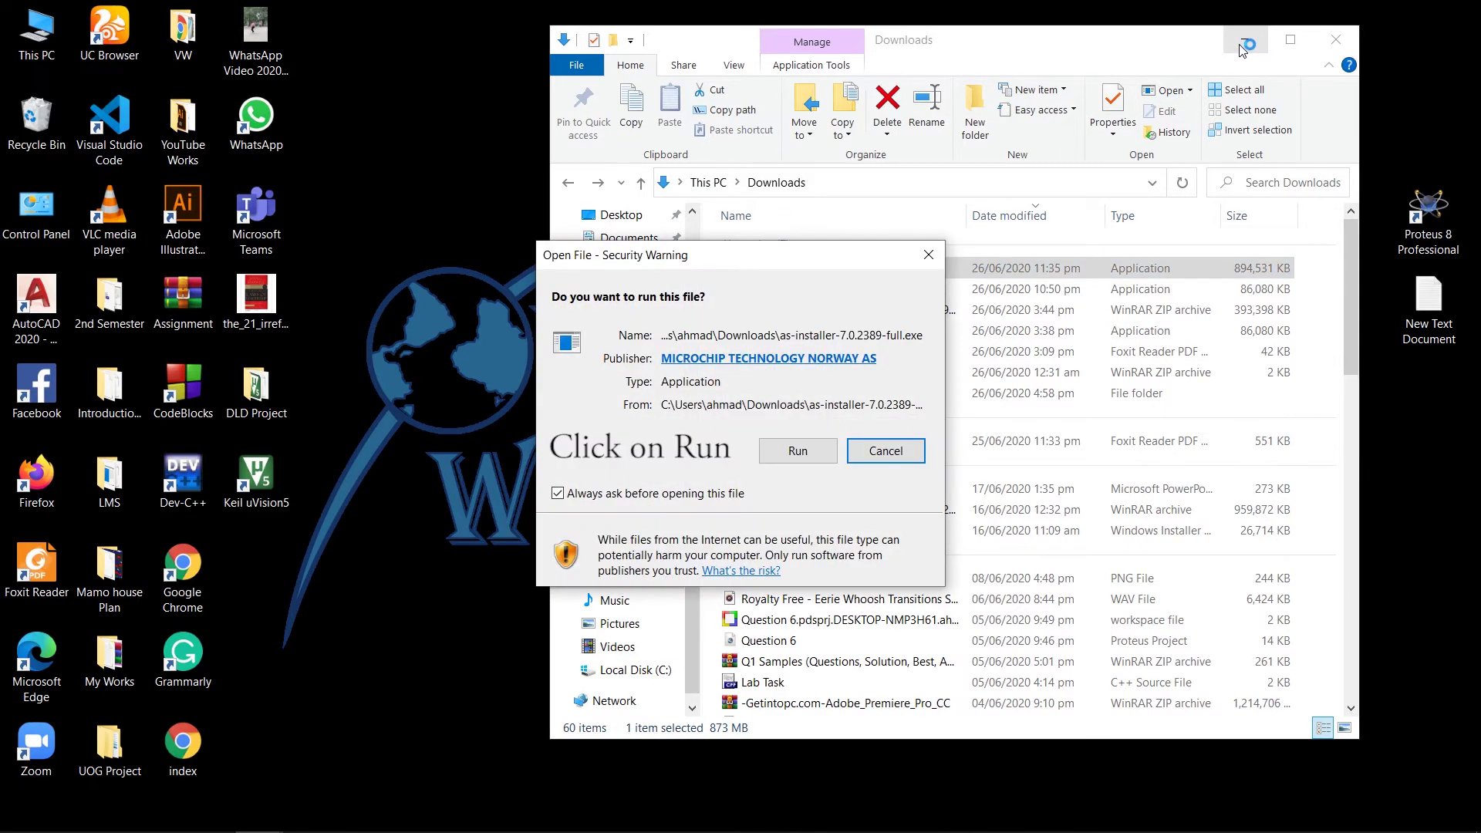
- Run the downloaded as-installer-7.0.2389-full.exe, minimize the Downloads window, and let setup update to the latest version of the product
{"action": "left_click", "coordinate": [795, 446]}
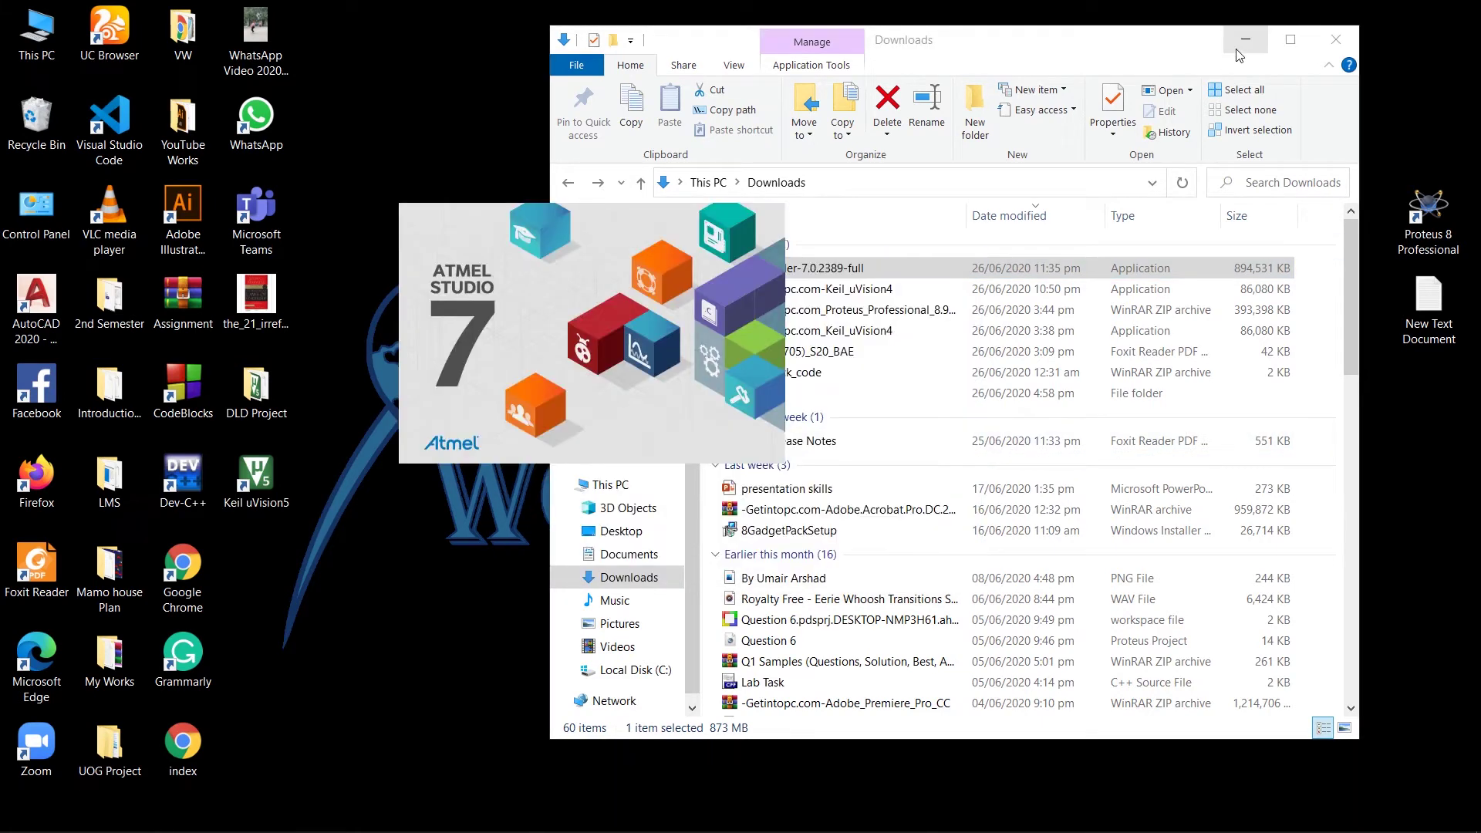
{"action": "left_click", "coordinate": [1237, 45]}
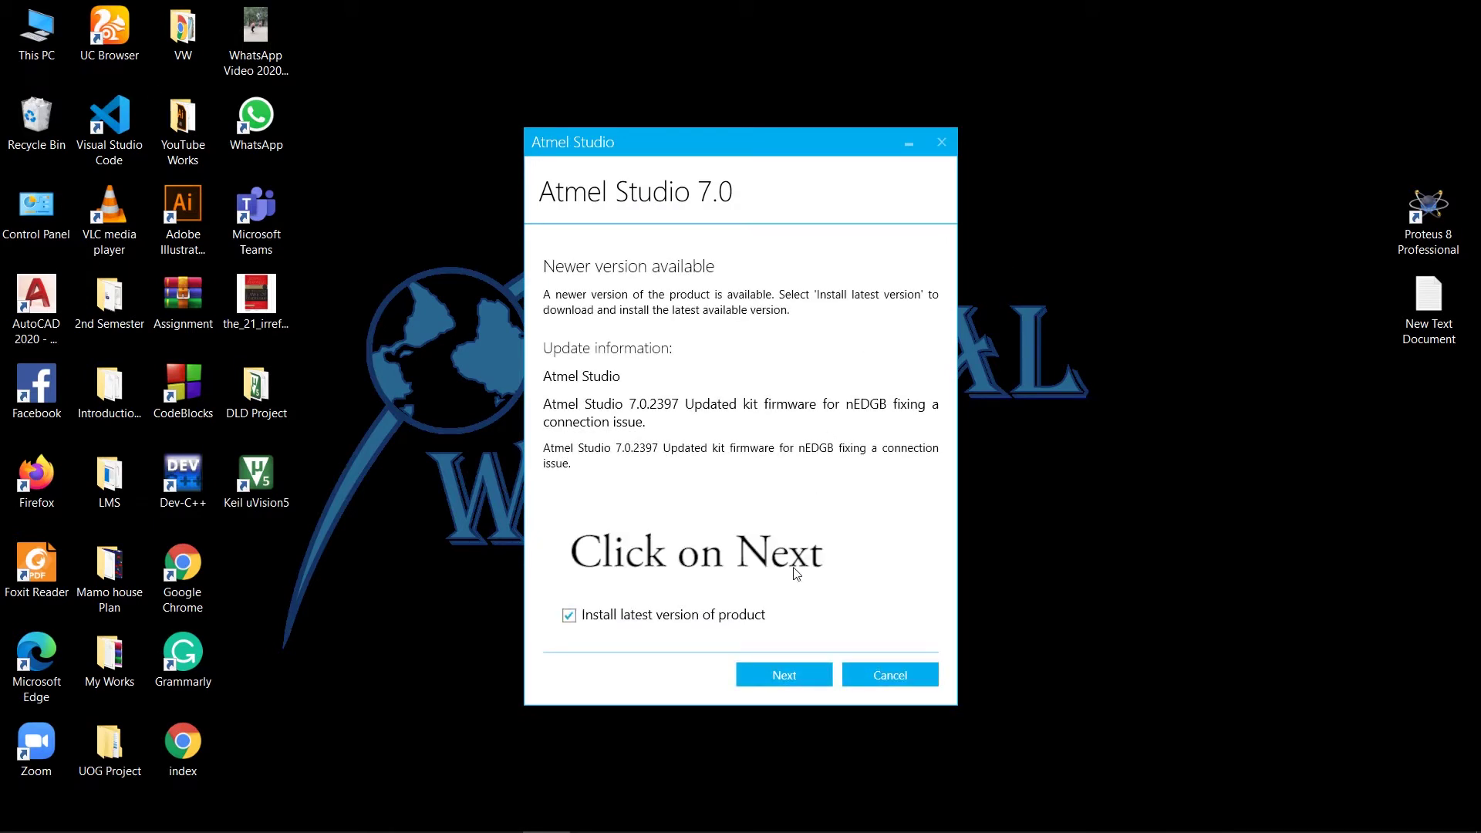
{"action": "left_click", "coordinate": [806, 668]}
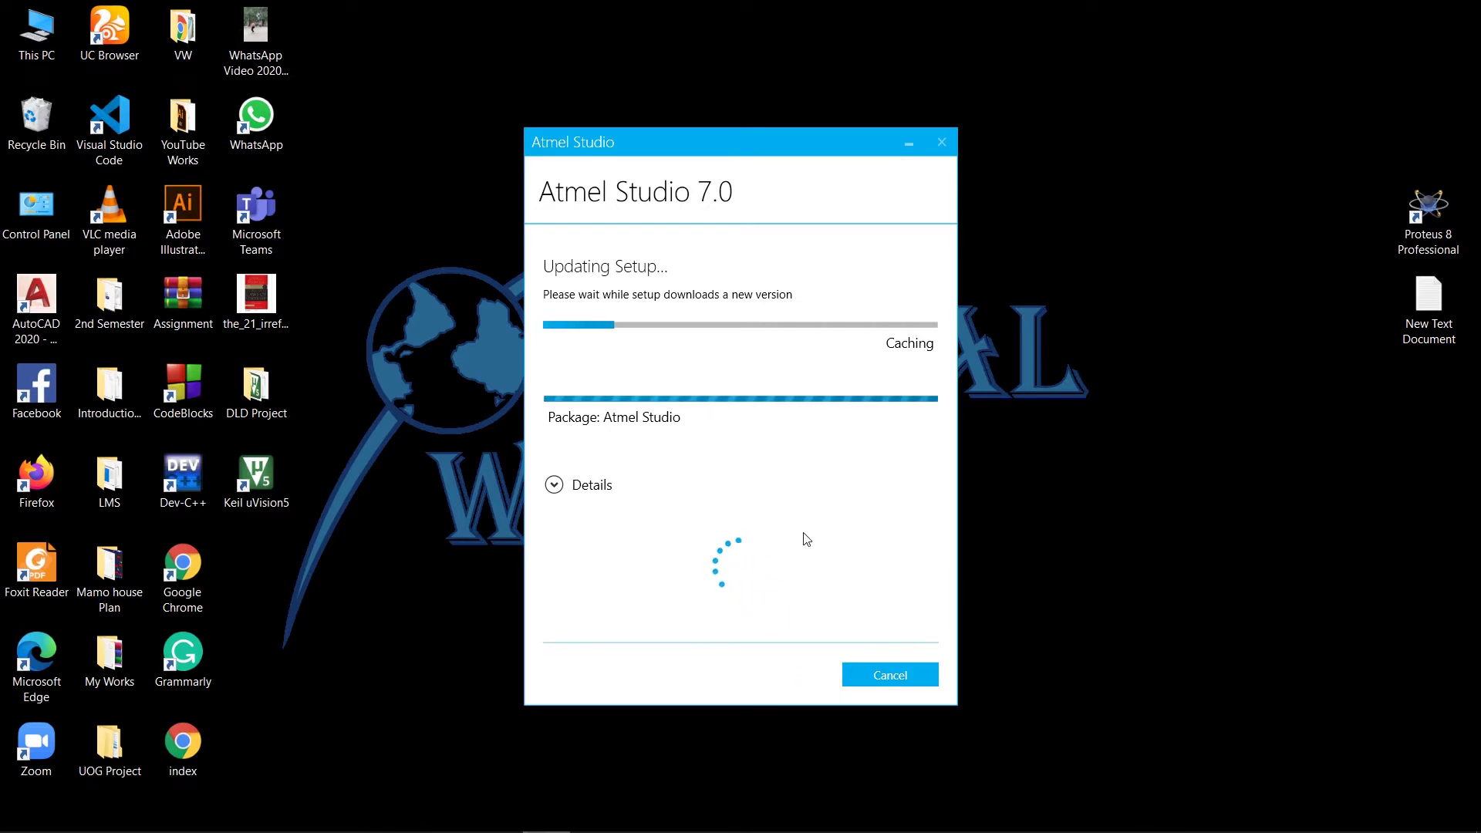
{"action": "left_click", "coordinate": [554, 486]}
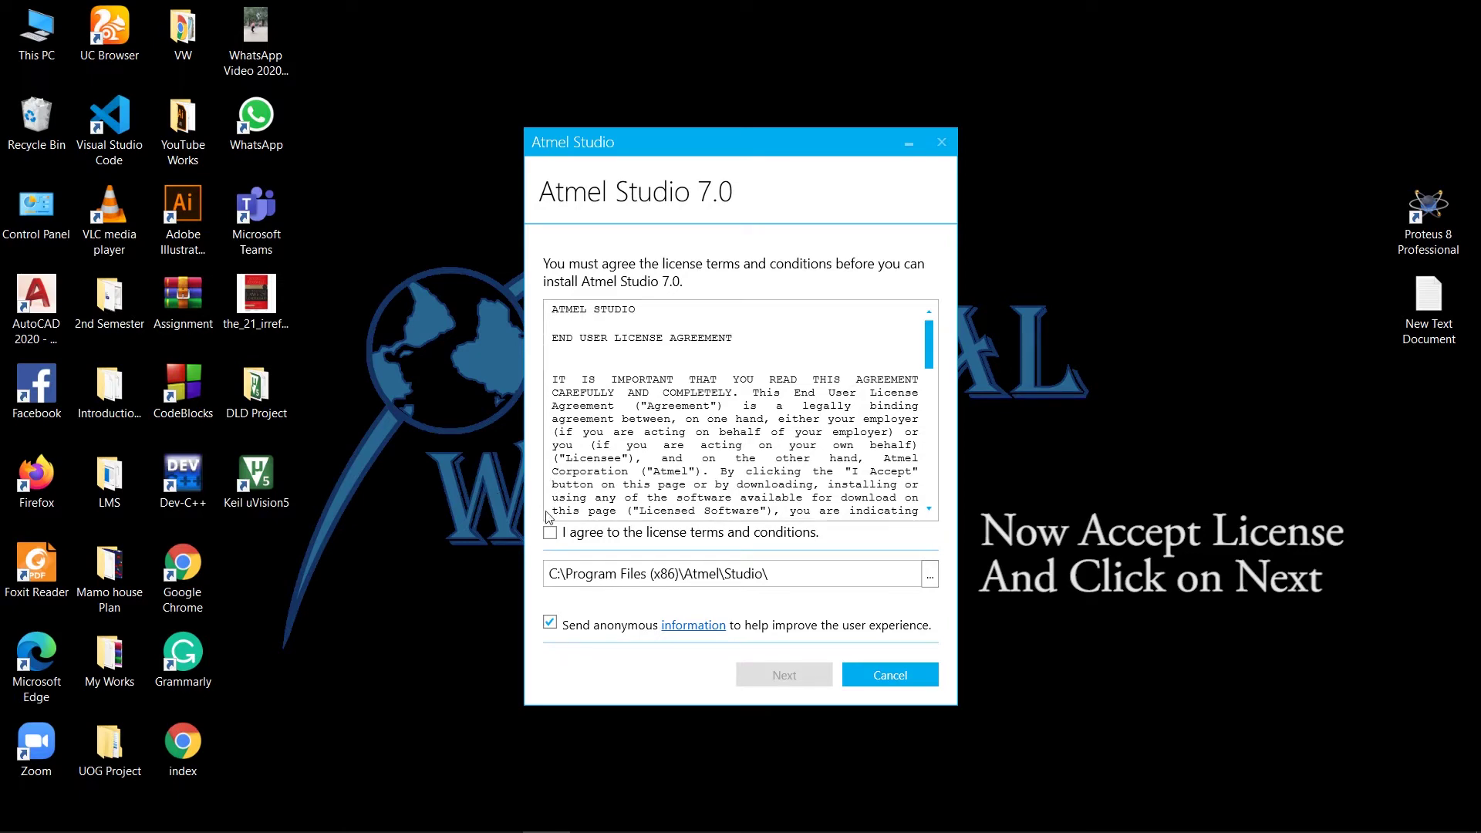
- Agree to the license terms, scroll through the agreement and continue with the install folder C:\Program Files (x86)\Atmel\Studio\
{"action": "left_click", "coordinate": [593, 540]}
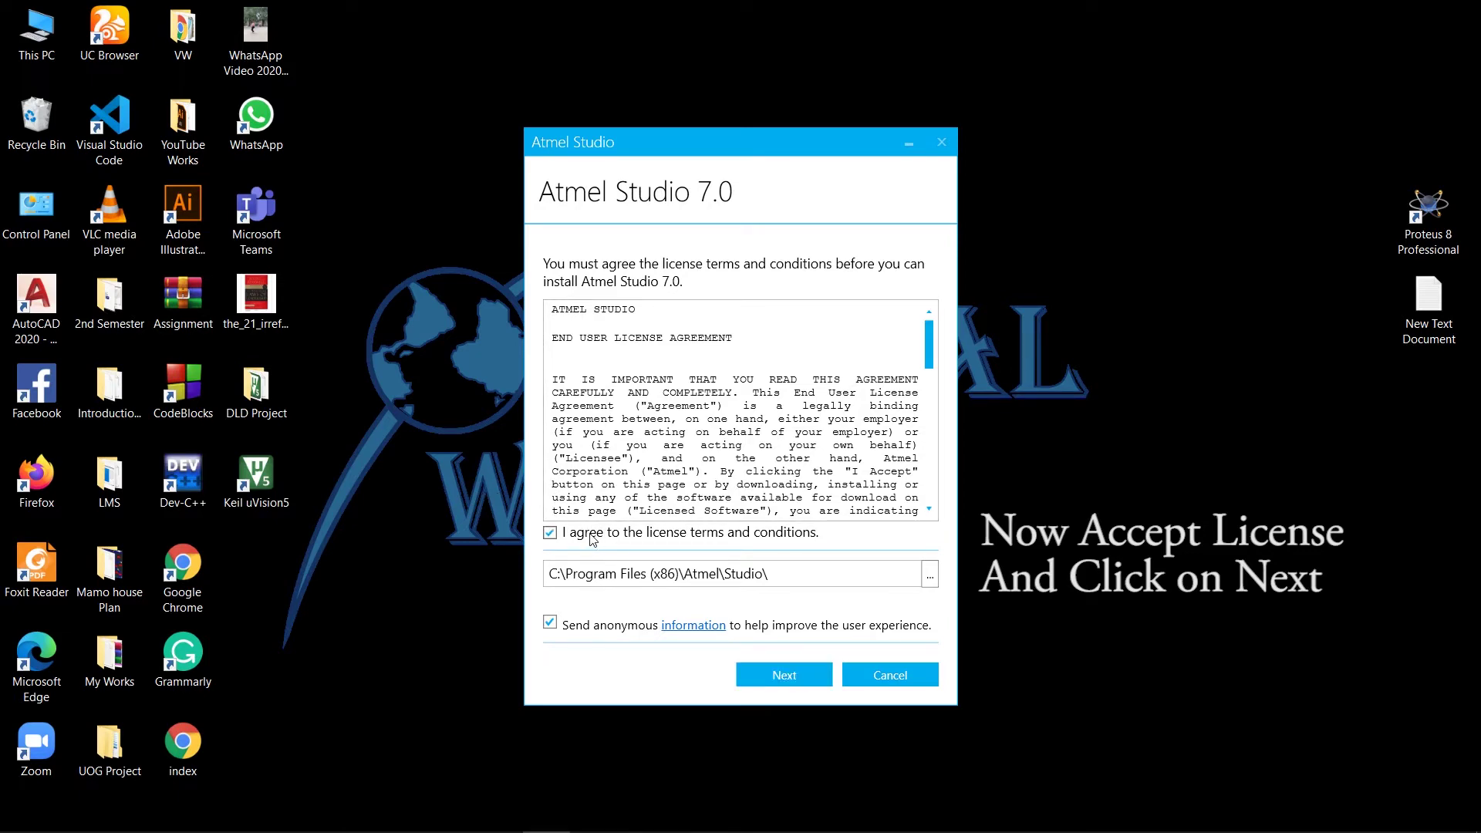
{"action": "scroll", "coordinate": [724, 470], "scroll_direction": "down", "scroll_amount": 10}
{"action": "scroll", "coordinate": [725, 470], "scroll_direction": "down", "scroll_amount": 15}
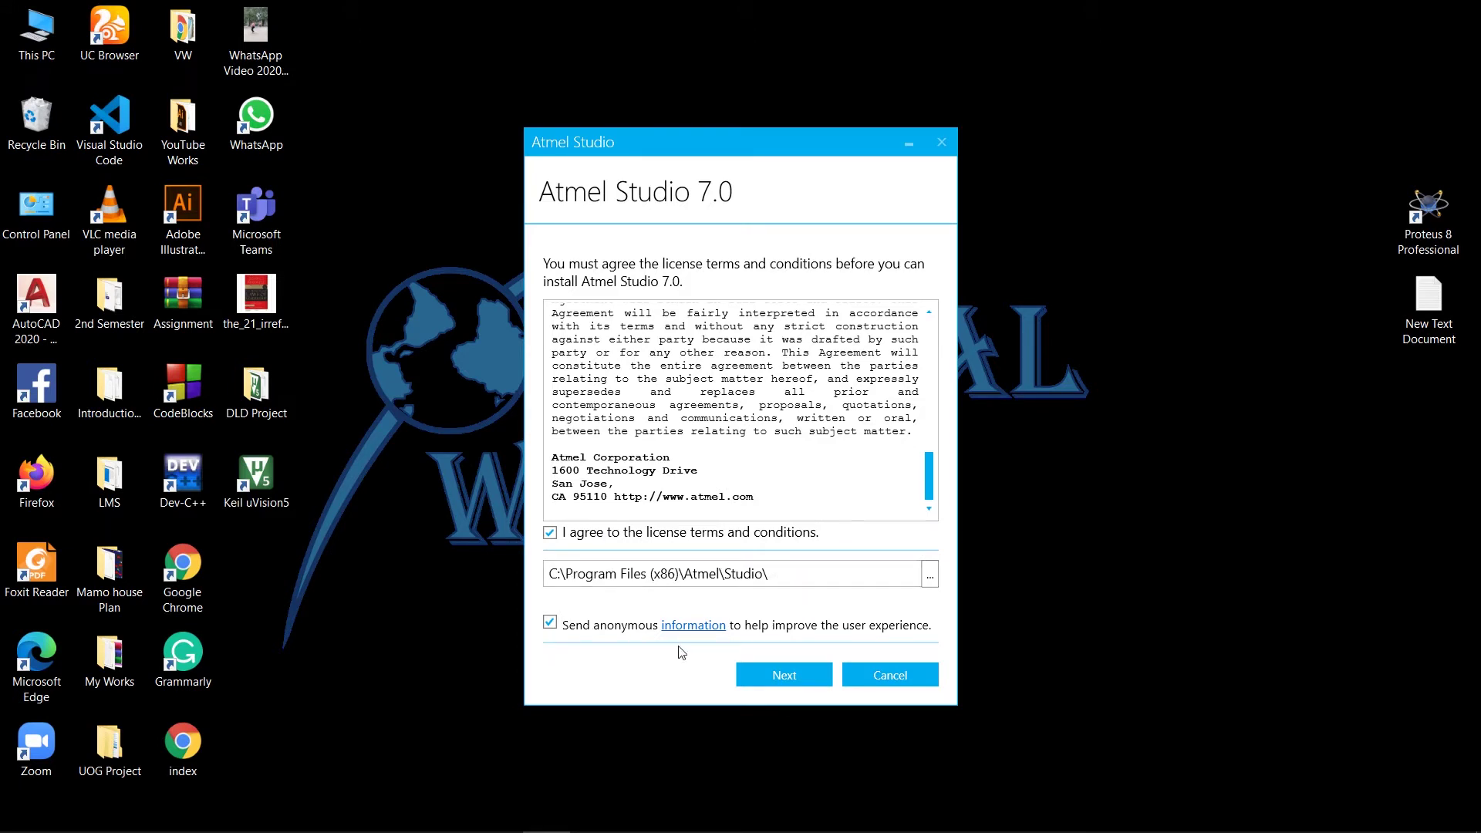
{"action": "left_click", "coordinate": [799, 678]}
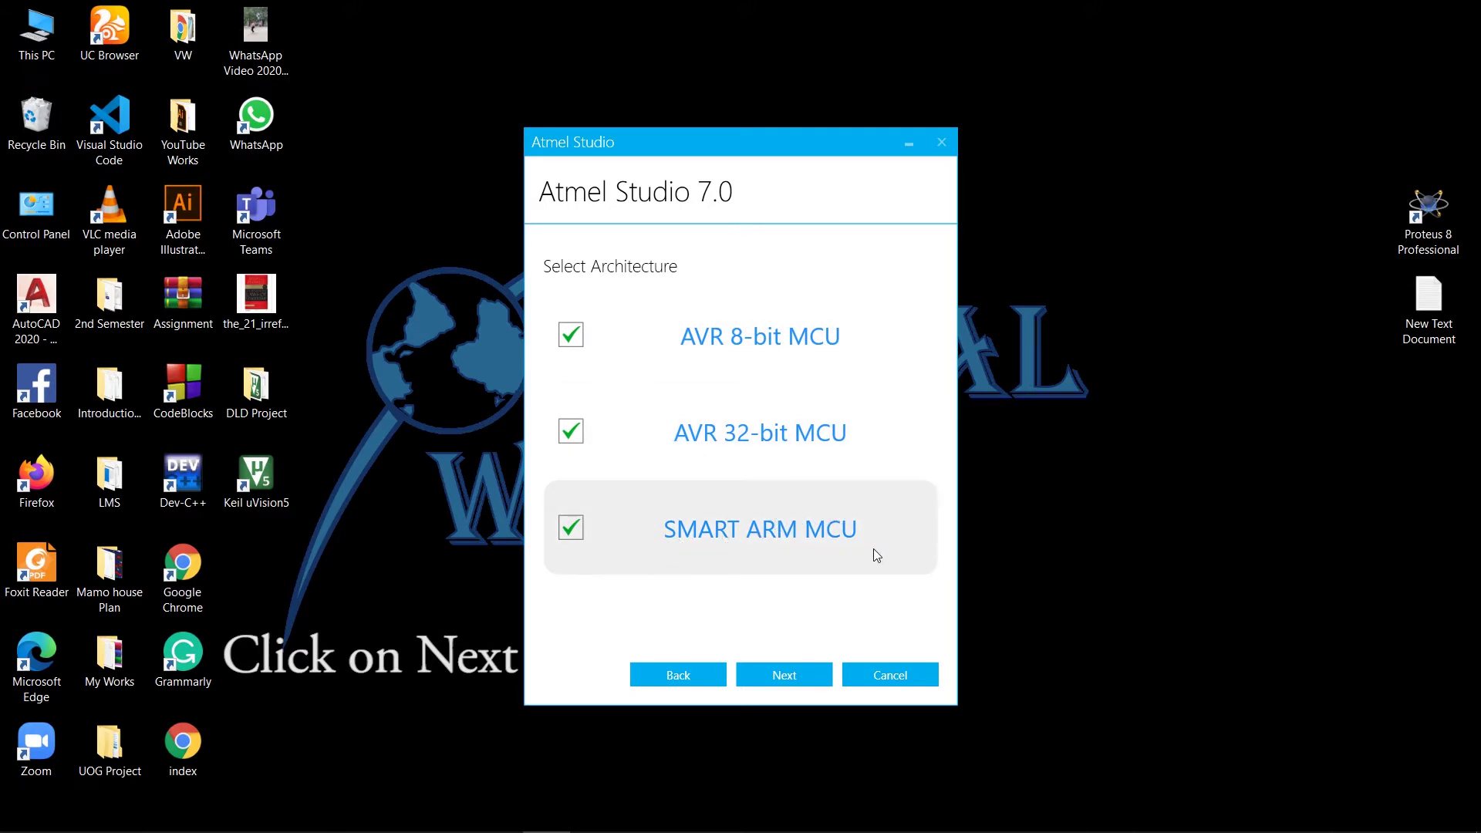
- Keep AVR 8-bit, AVR 32-bit and SMART ARM MCU selected, along with the Atmel Software Framework and Example Projects extension
{"action": "left_click", "coordinate": [781, 673]}
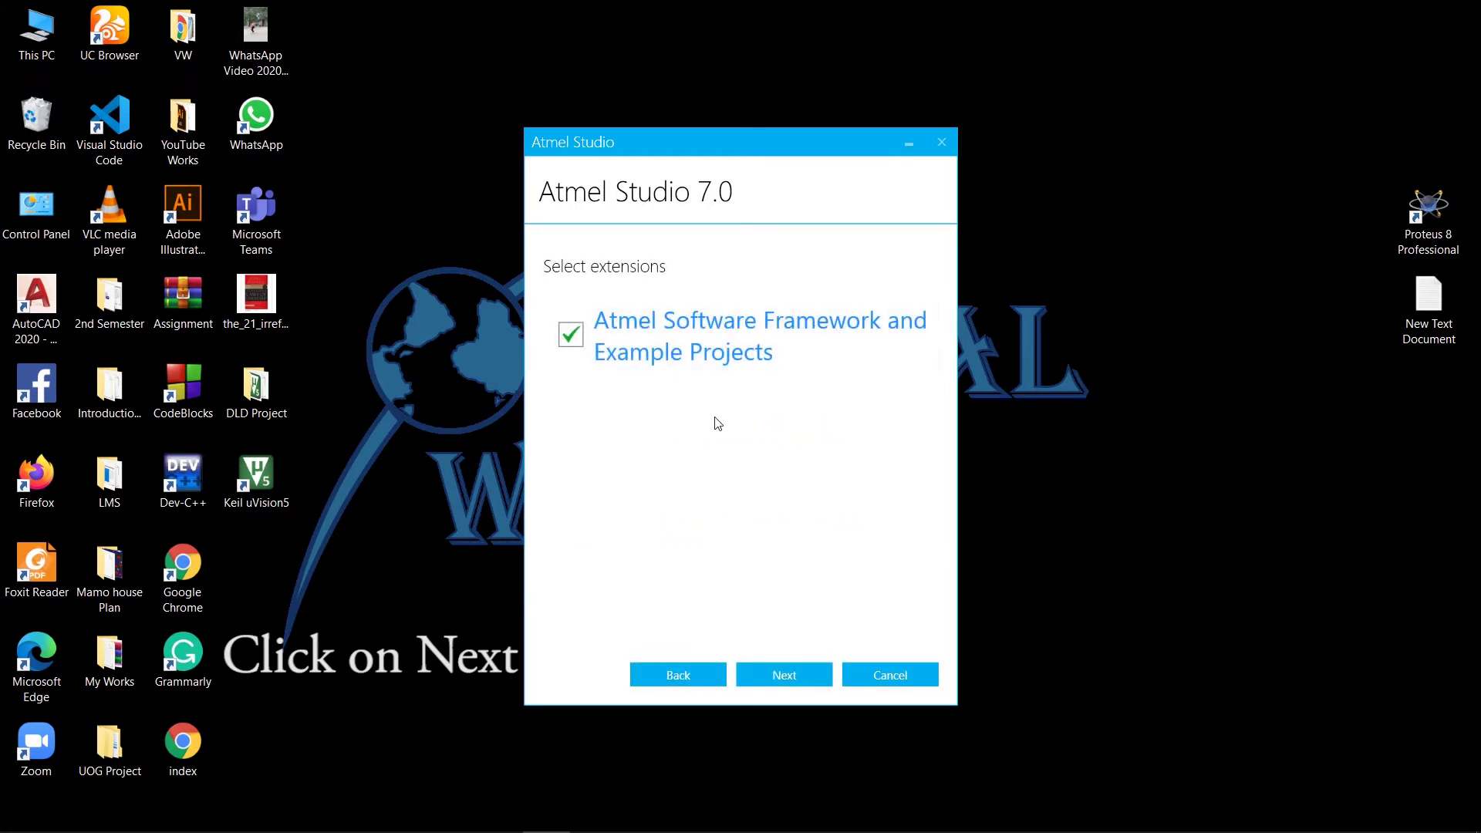
{"action": "left_click", "coordinate": [778, 683]}
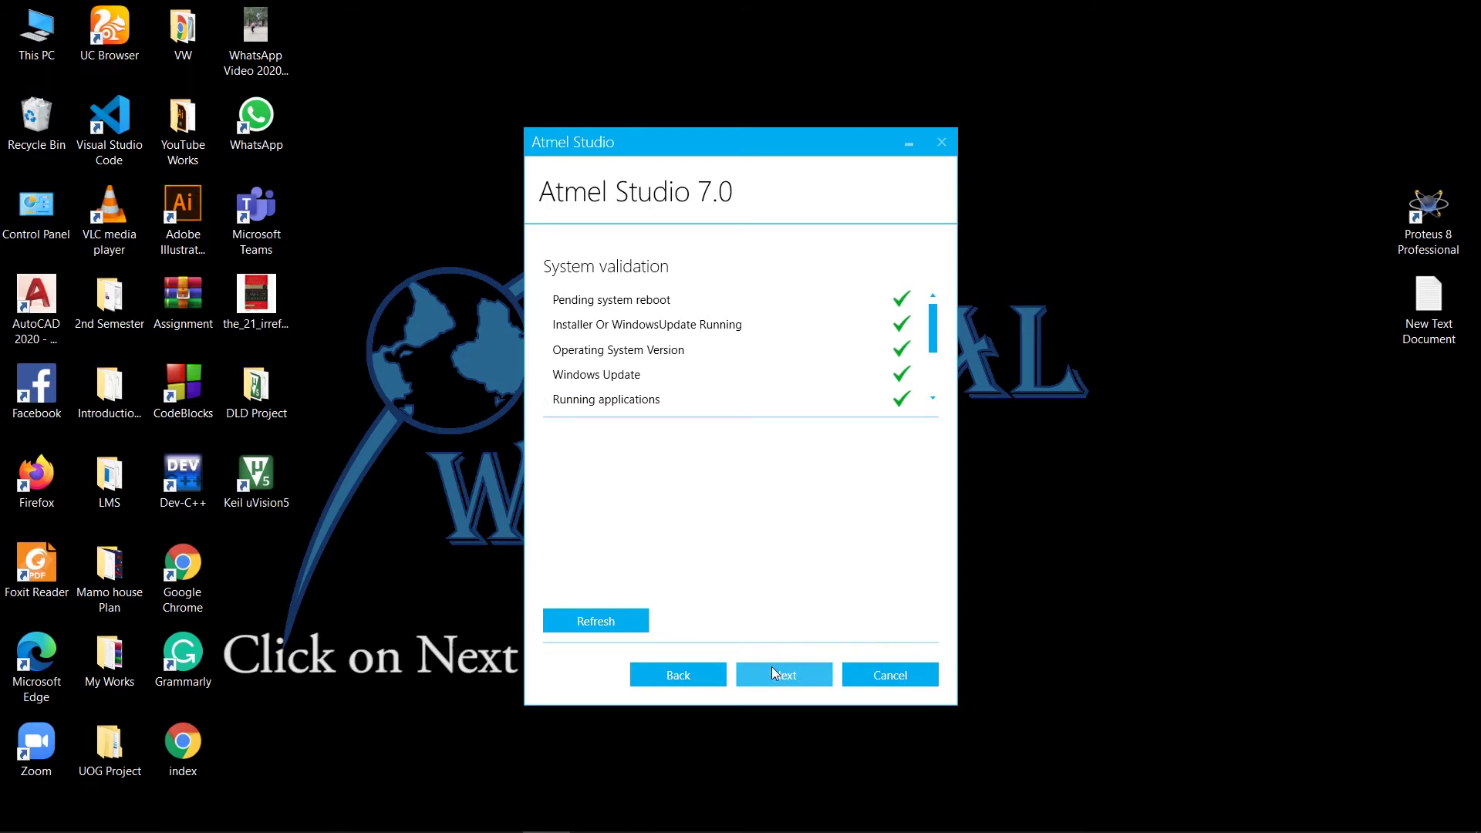
- Refresh the system validation, continue past the important notes and start installing Atmel Studio 7.0
{"action": "left_click", "coordinate": [631, 621]}
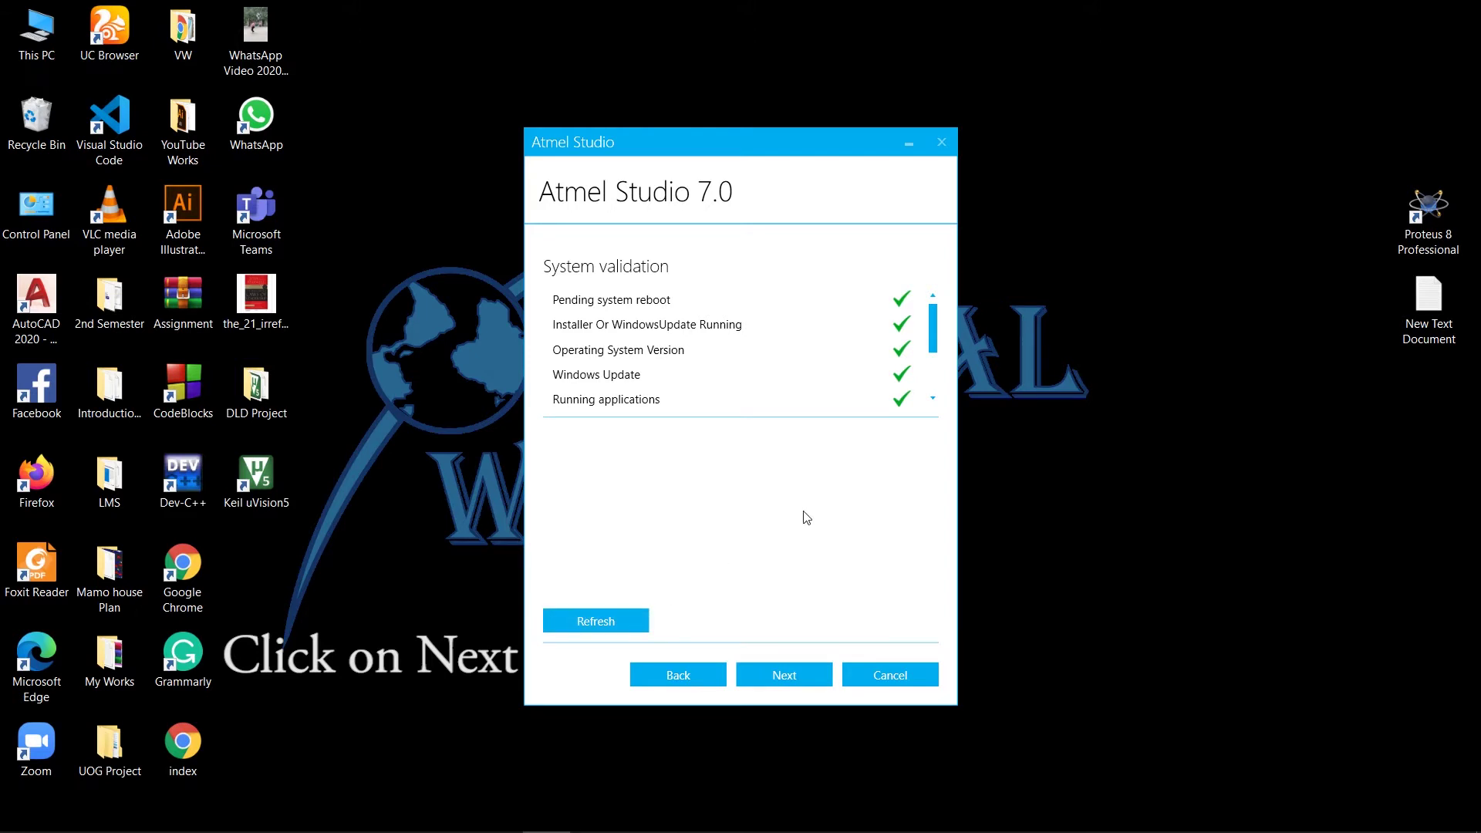
{"action": "left_click", "coordinate": [804, 675]}
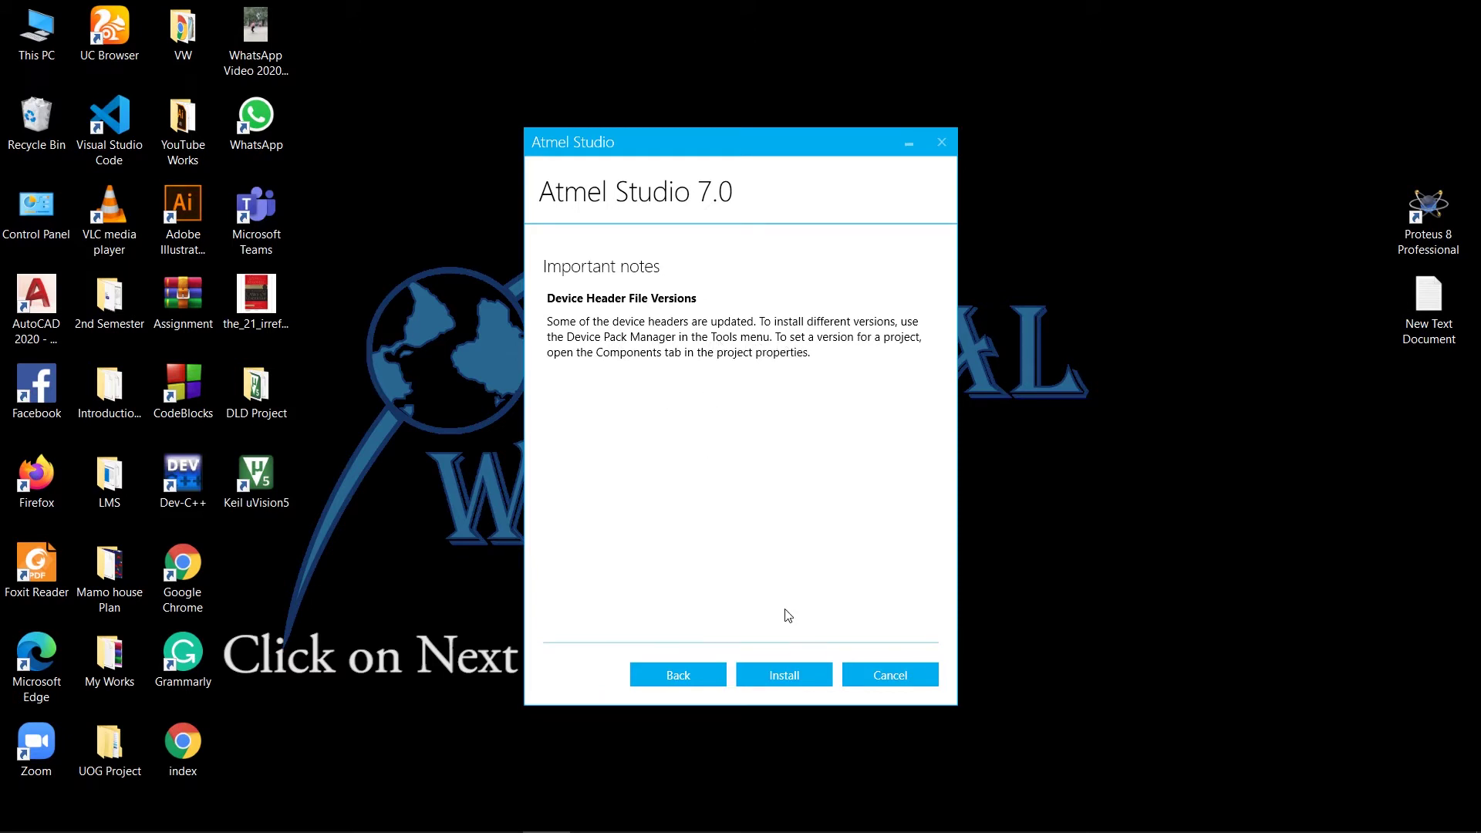
{"action": "left_click", "coordinate": [798, 675]}
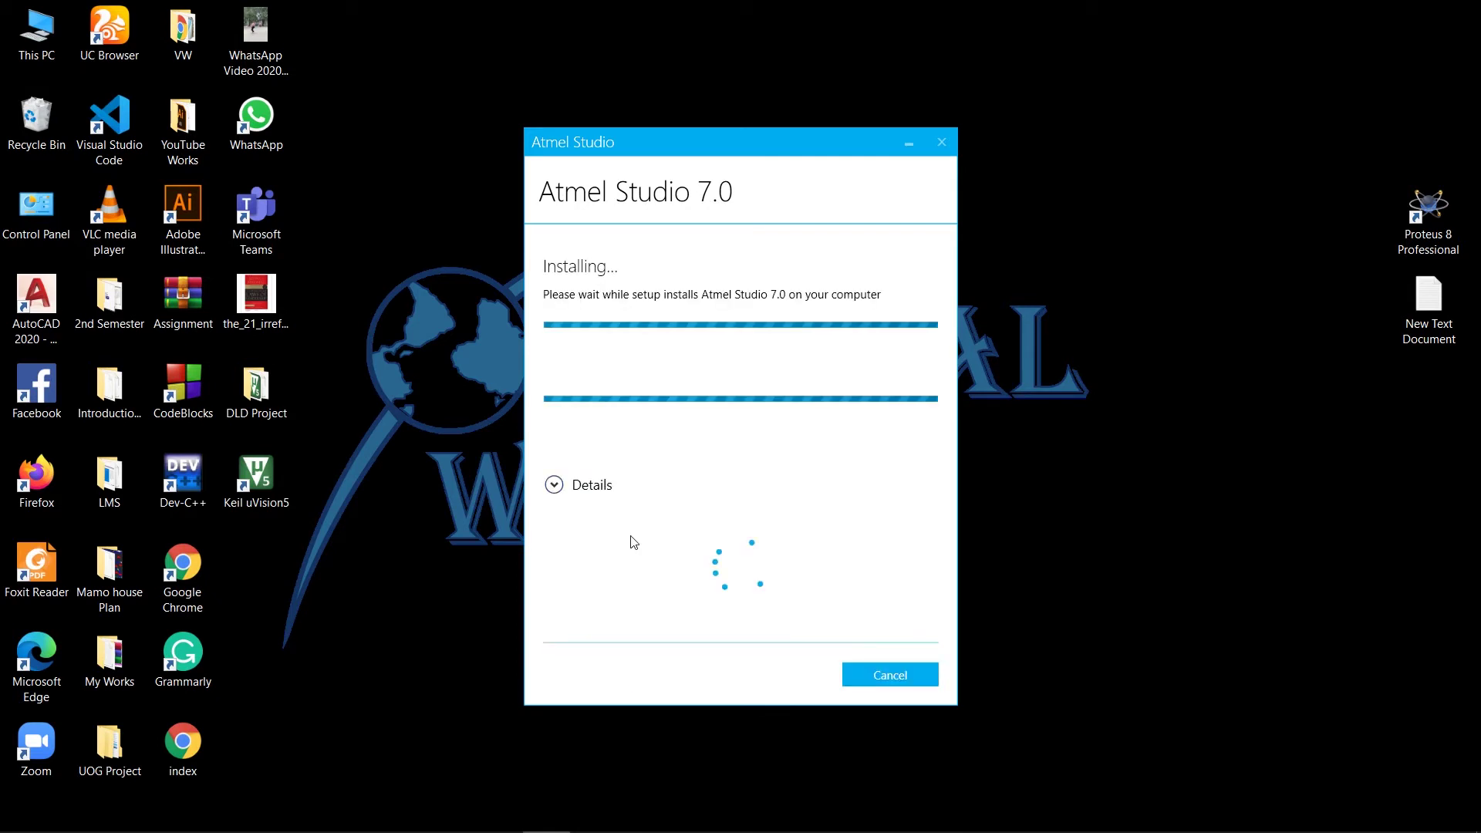
{"action": "left_click", "coordinate": [555, 484]}
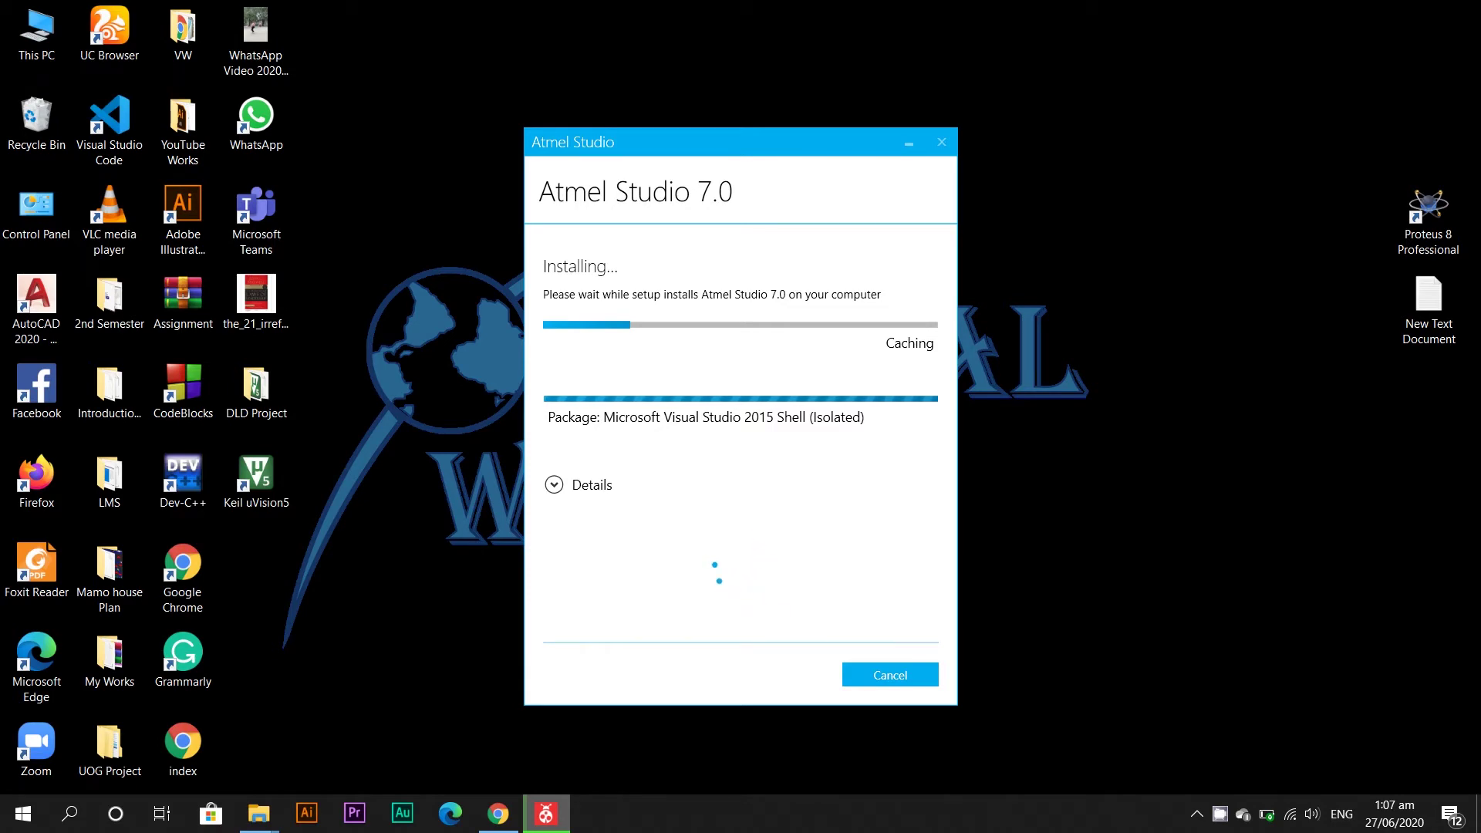
{"action": "key", "text": "Return"}
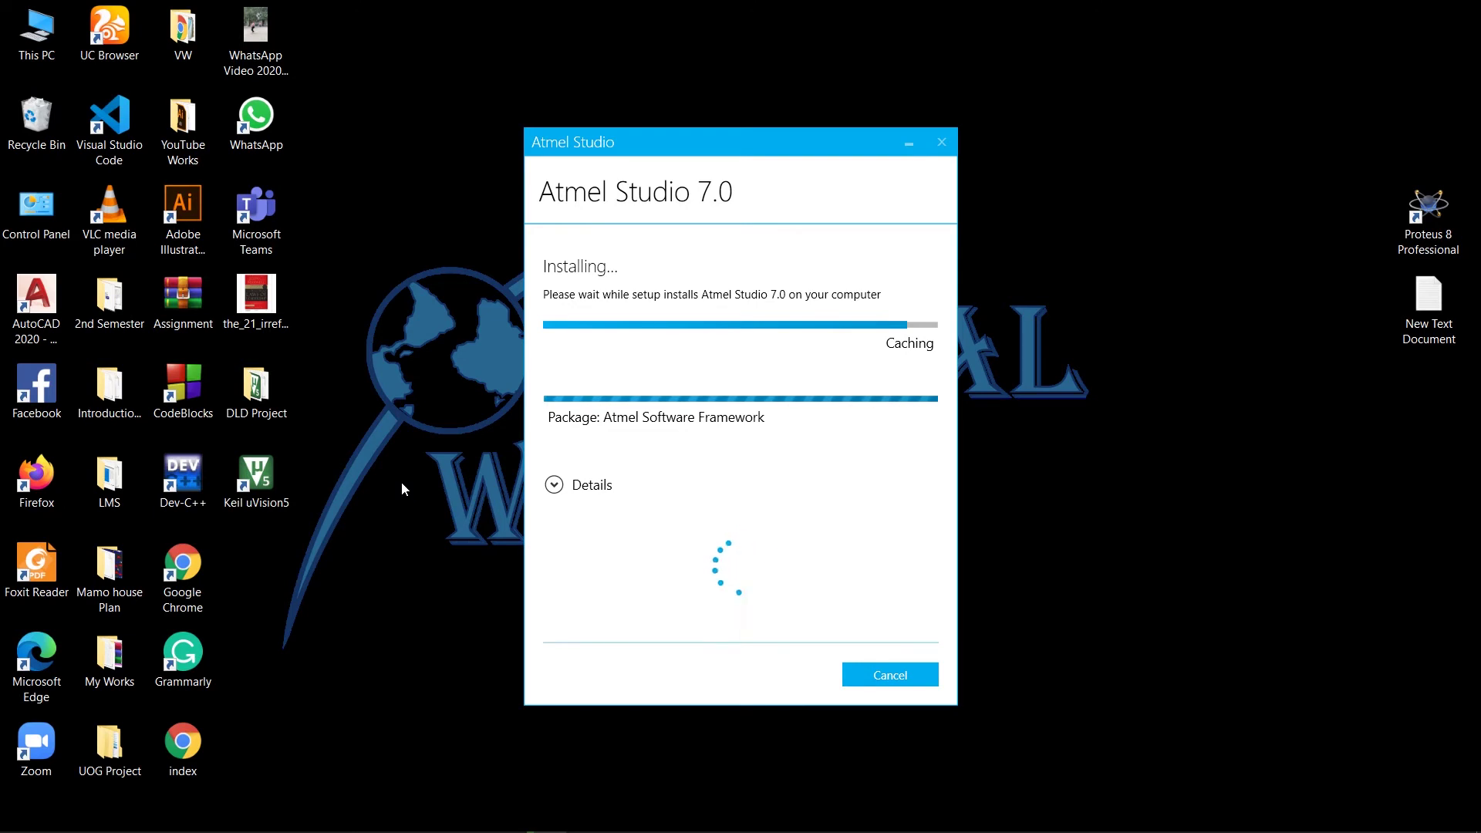
{"action": "right_click", "coordinate": [402, 483]}
{"action": "left_click", "coordinate": [484, 529]}
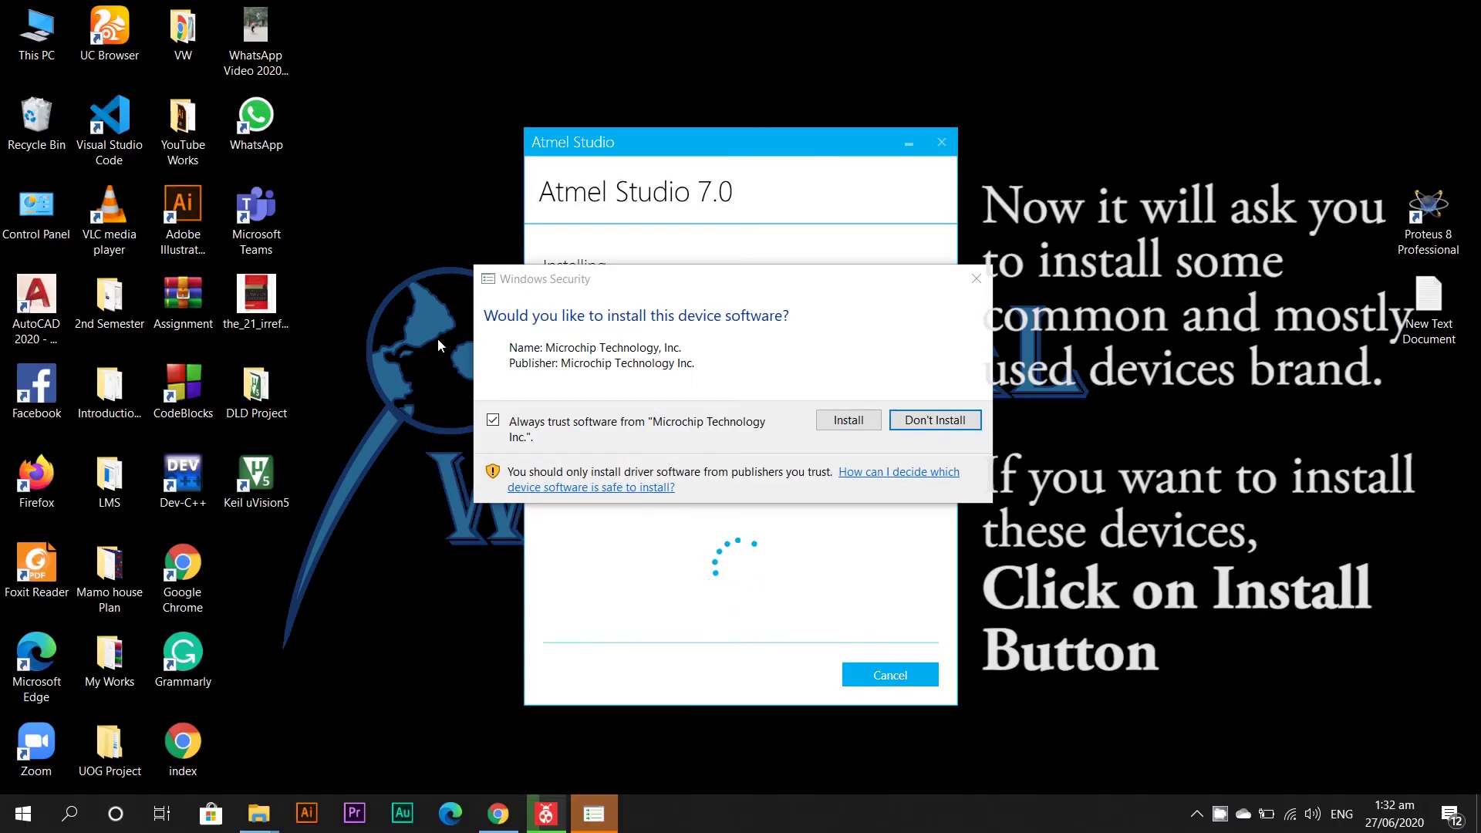
- Allow installation of all requested device software from Microchip Technology Inc., Atmel Norway and MICROCHIP TECHNOLOGY NORWAY AS, keeping the publishers trusted
{"action": "left_click", "coordinate": [848, 420]}
{"action": "right_click", "coordinate": [1128, 395]}
{"action": "left_click", "coordinate": [1157, 461]}
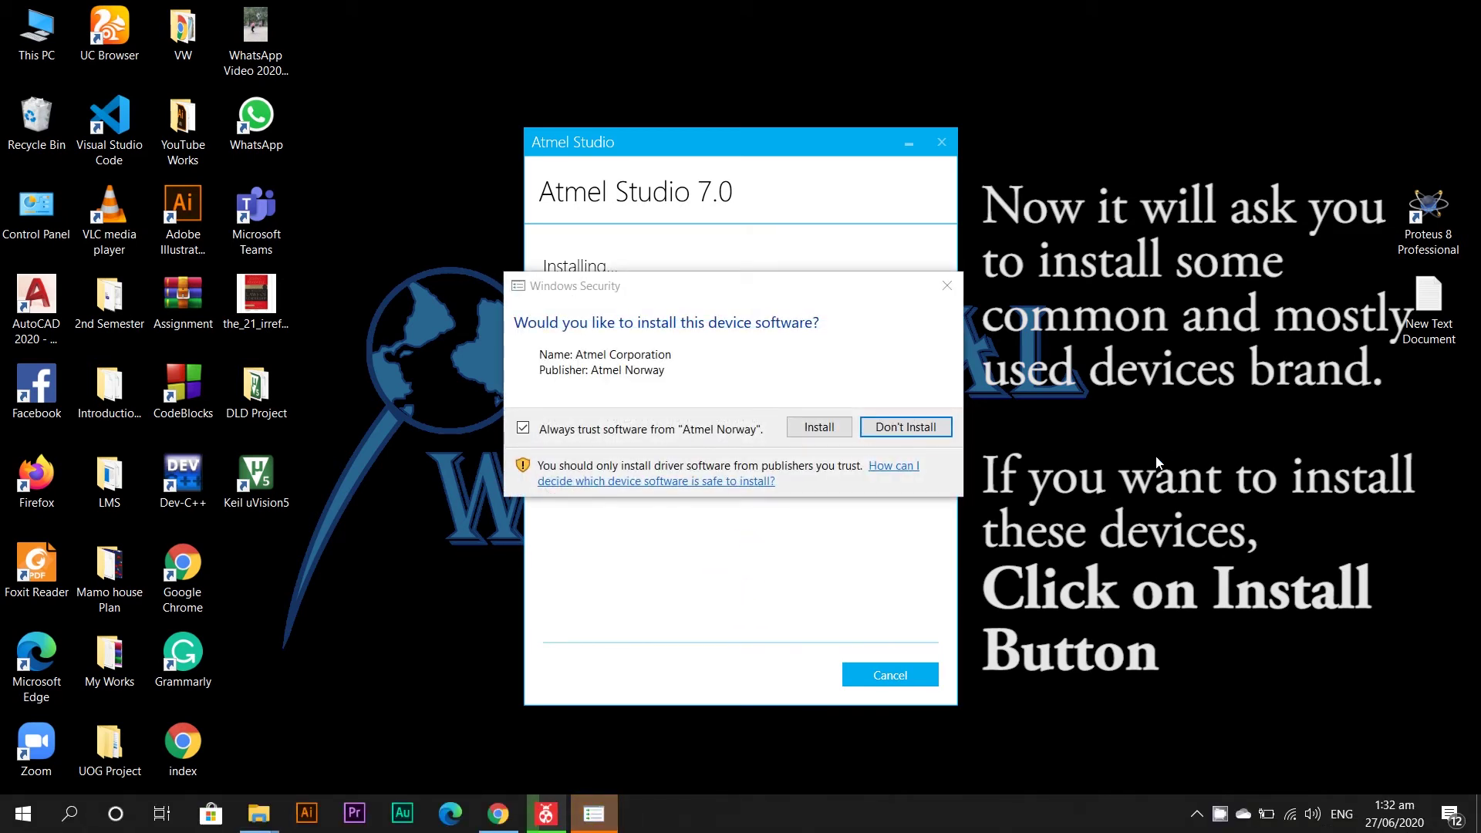
{"action": "left_click", "coordinate": [830, 426]}
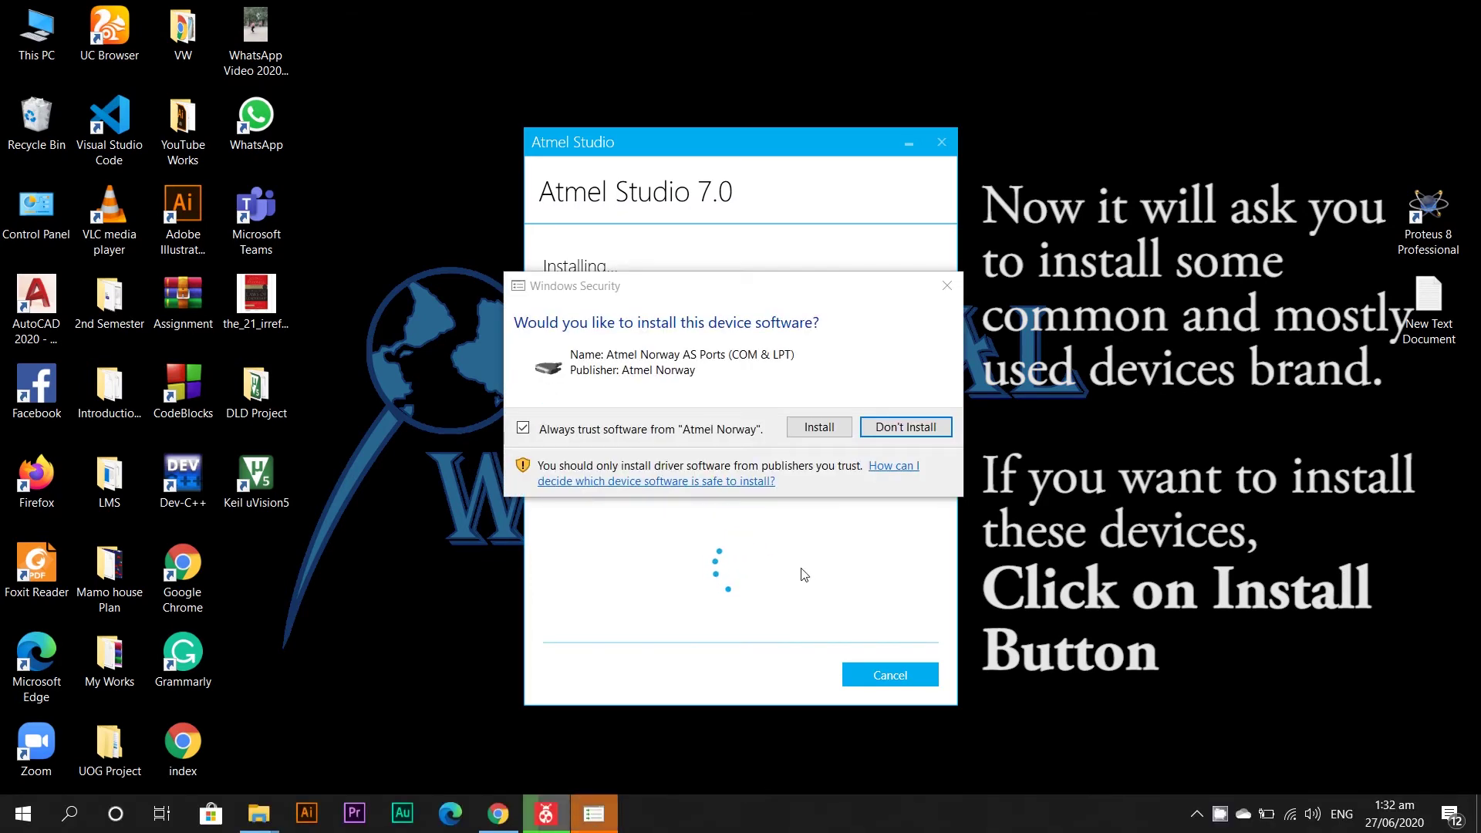
{"action": "left_click", "coordinate": [823, 429]}
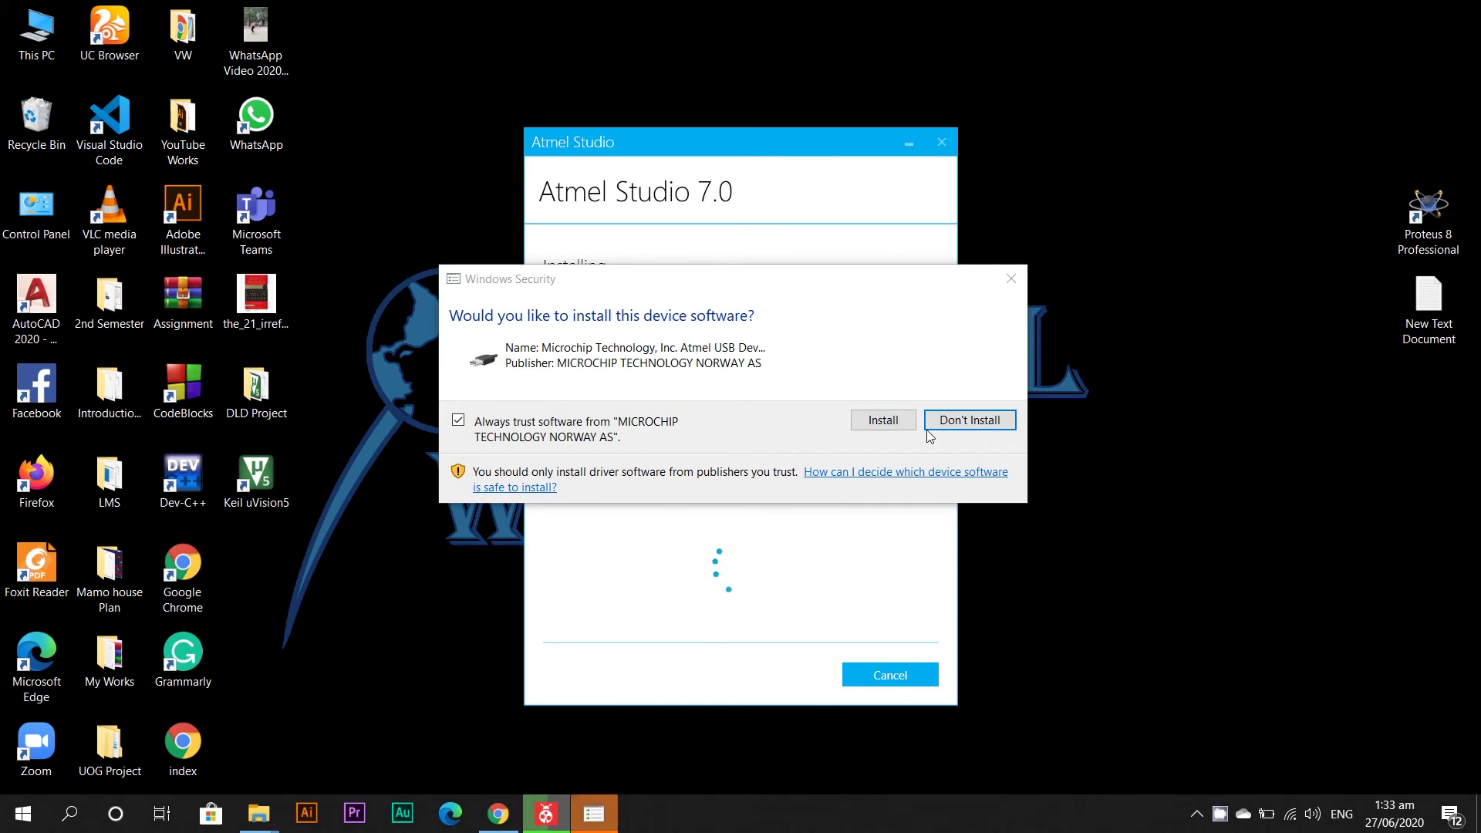
{"action": "left_click", "coordinate": [882, 420]}
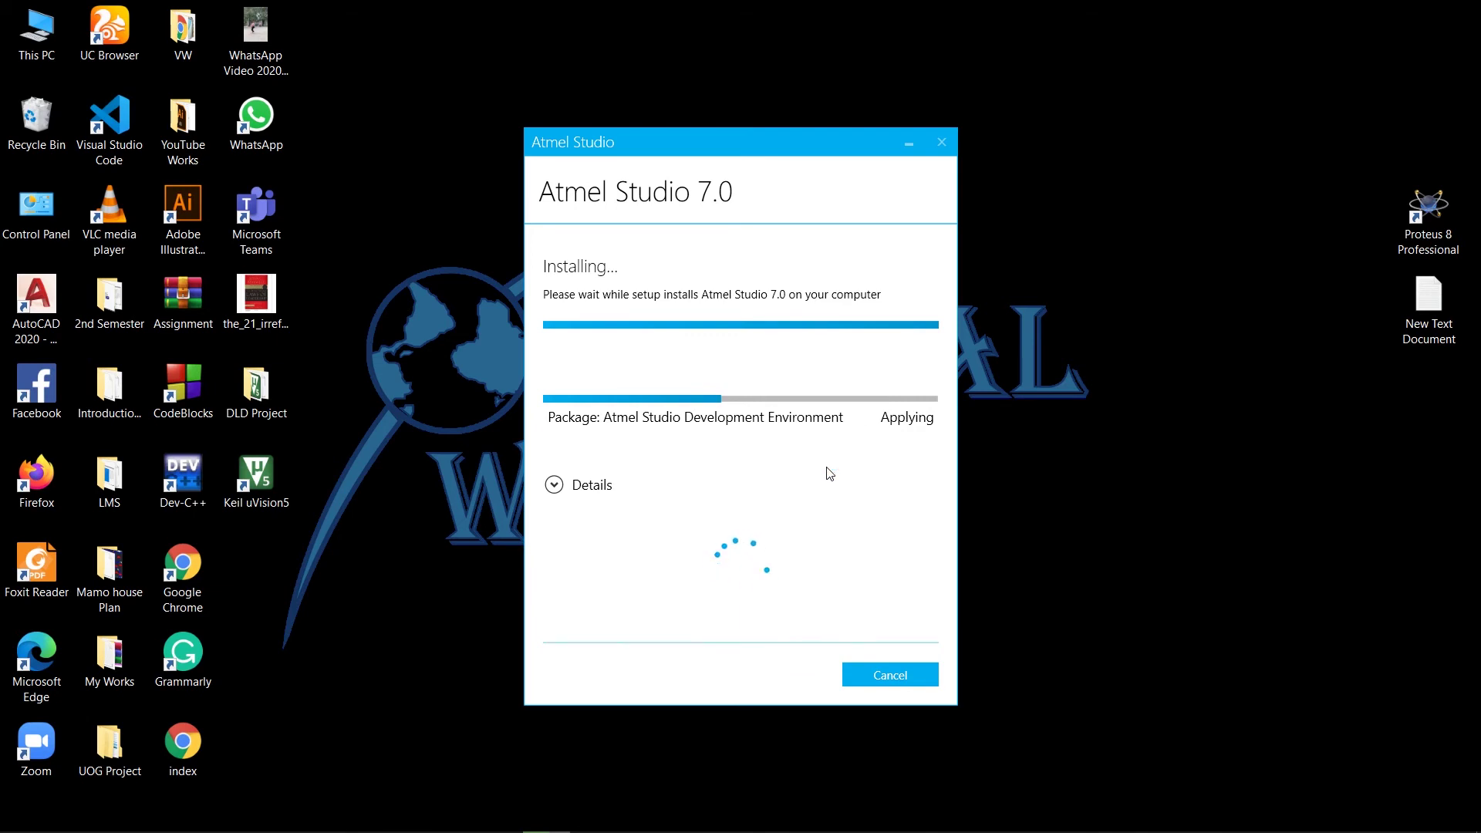
- Expand the installation details to watch the progress of the individual packages
{"action": "left_click", "coordinate": [556, 485]}
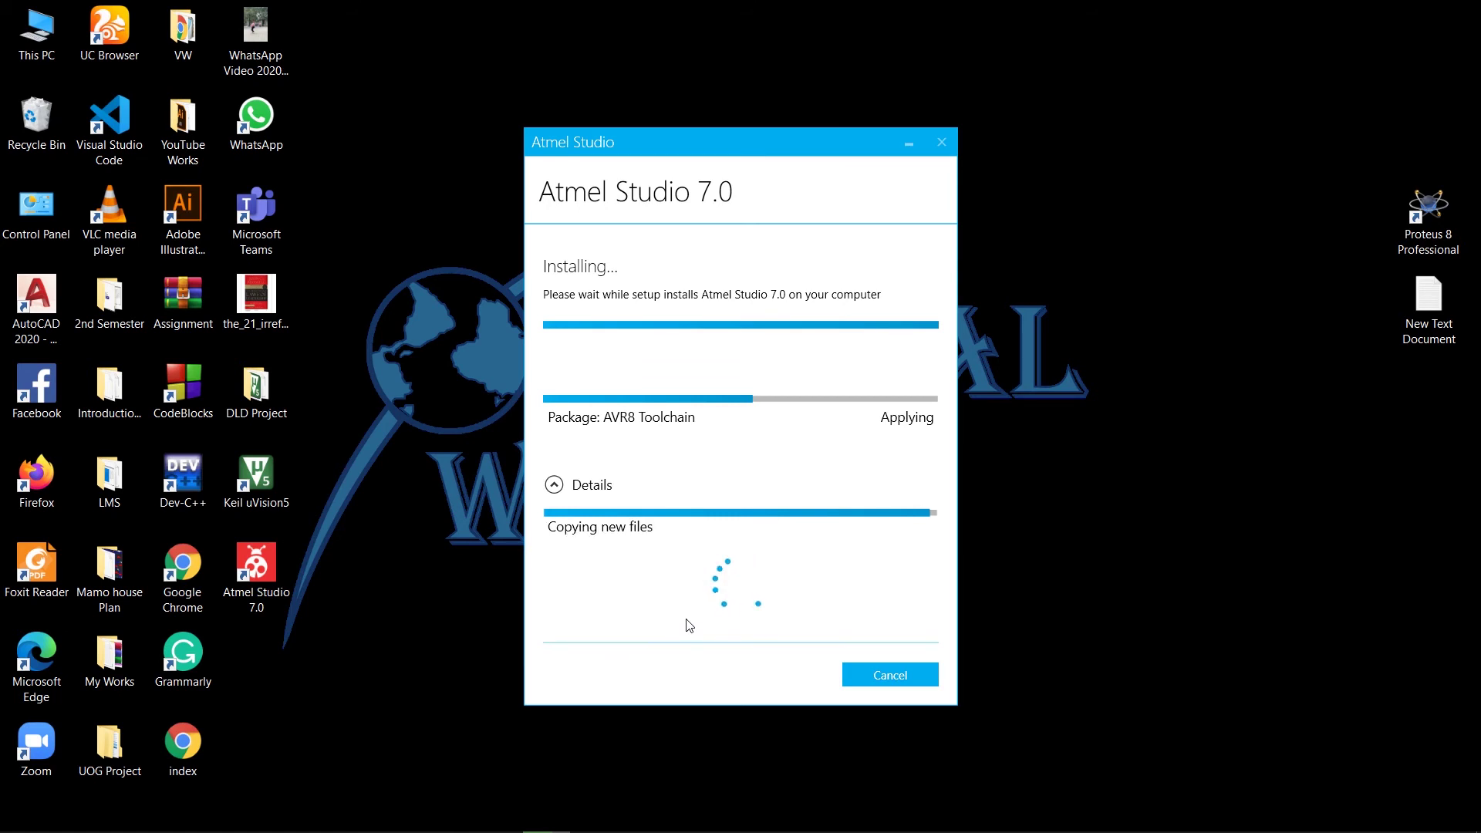
{"action": "right_click", "coordinate": [436, 362]}
{"action": "left_click", "coordinate": [409, 379]}
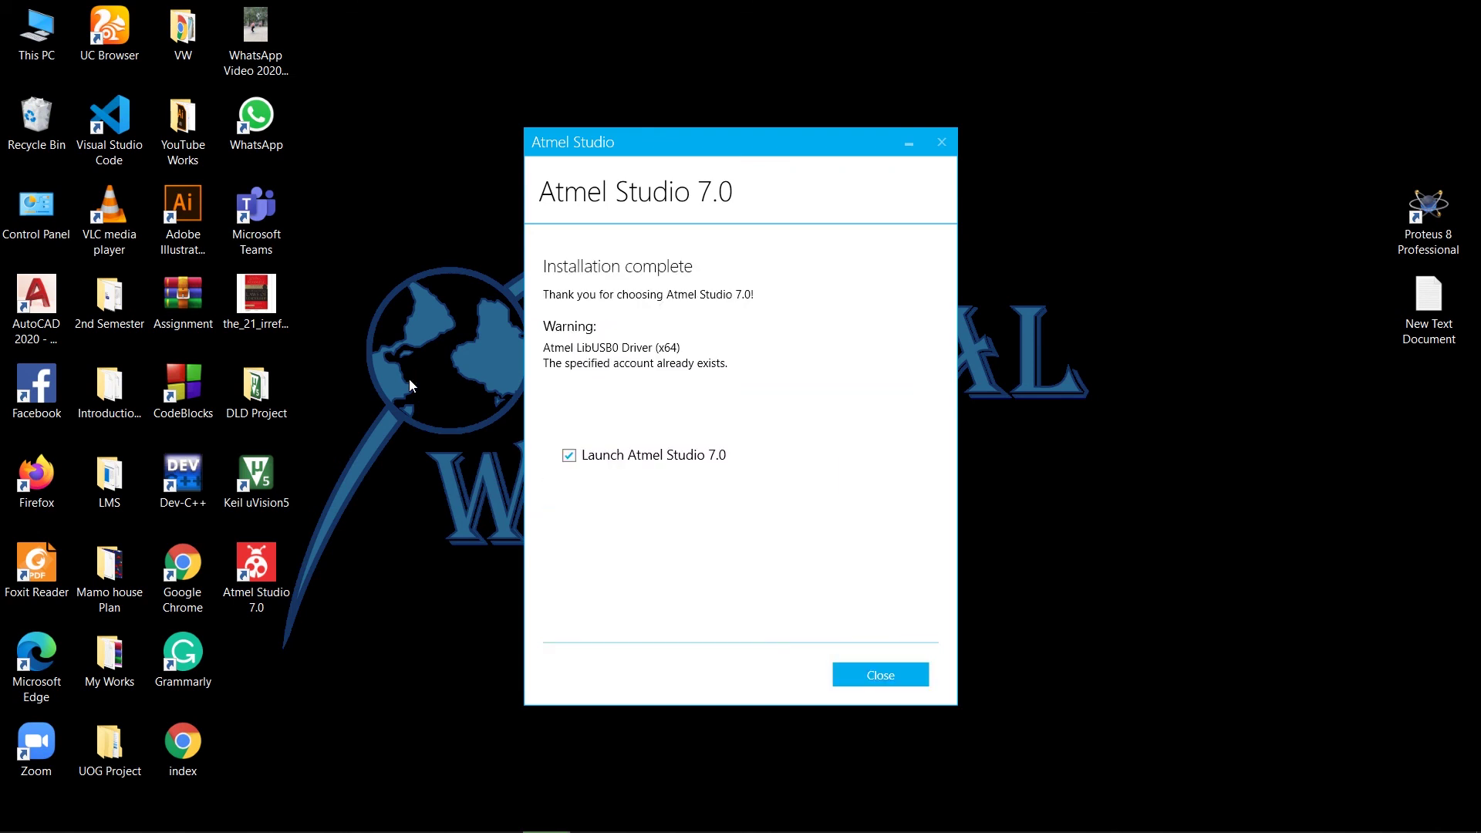
- Close the completed setup with the option to launch Atmel Studio 7.0 enabled
{"action": "left_click", "coordinate": [895, 675]}
{"action": "right_click", "coordinate": [1097, 469]}
{"action": "left_click", "coordinate": [1156, 524]}
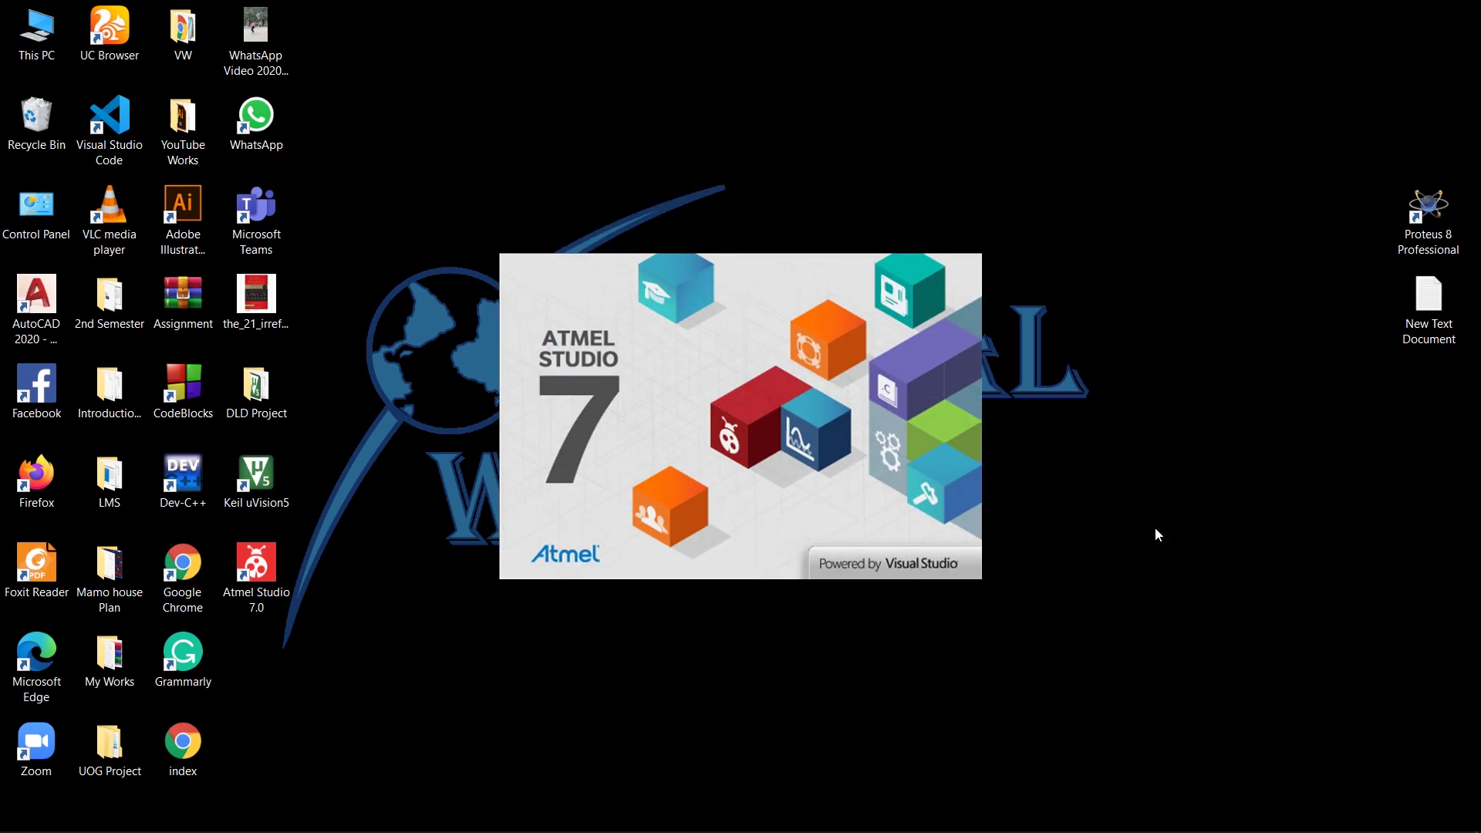